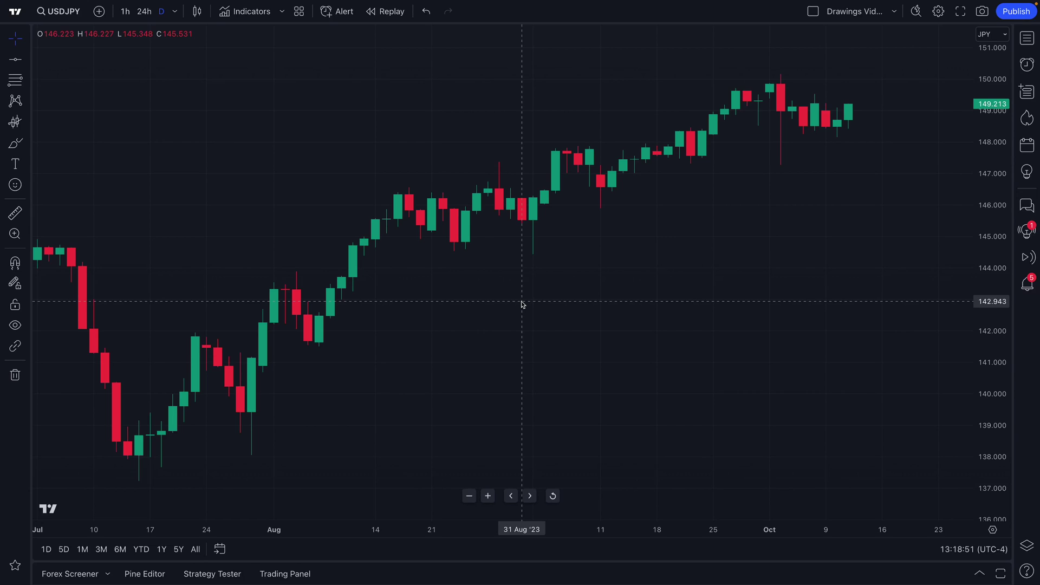
Zoom the USDJPY daily chart to mid-September through mid-October and pan it slightly left
scroll(521, 304, up, 6)
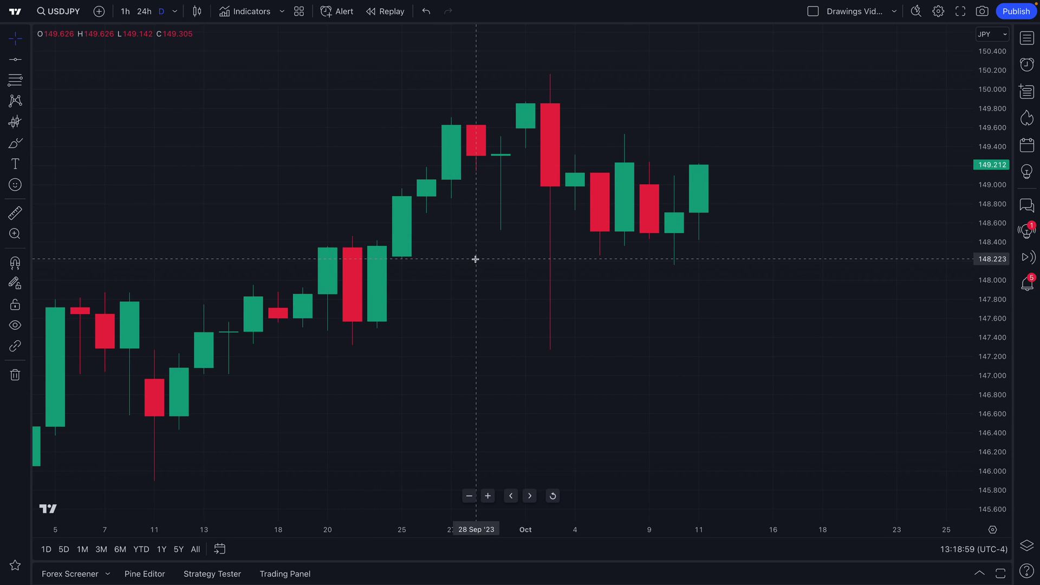
scroll(497, 274, down, 1)
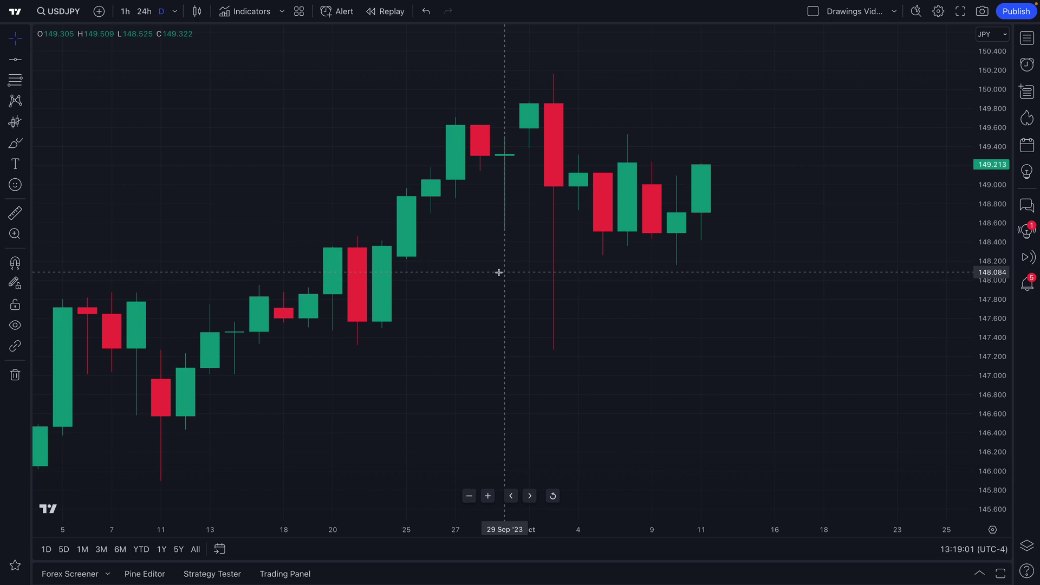
scroll(499, 272, down, 6)
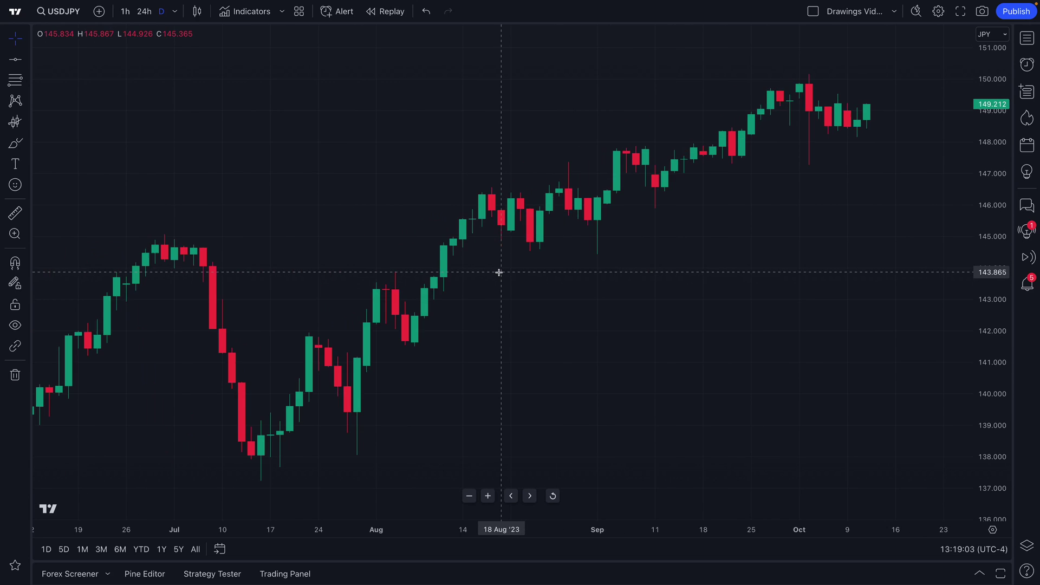
scroll(499, 272, up, 7)
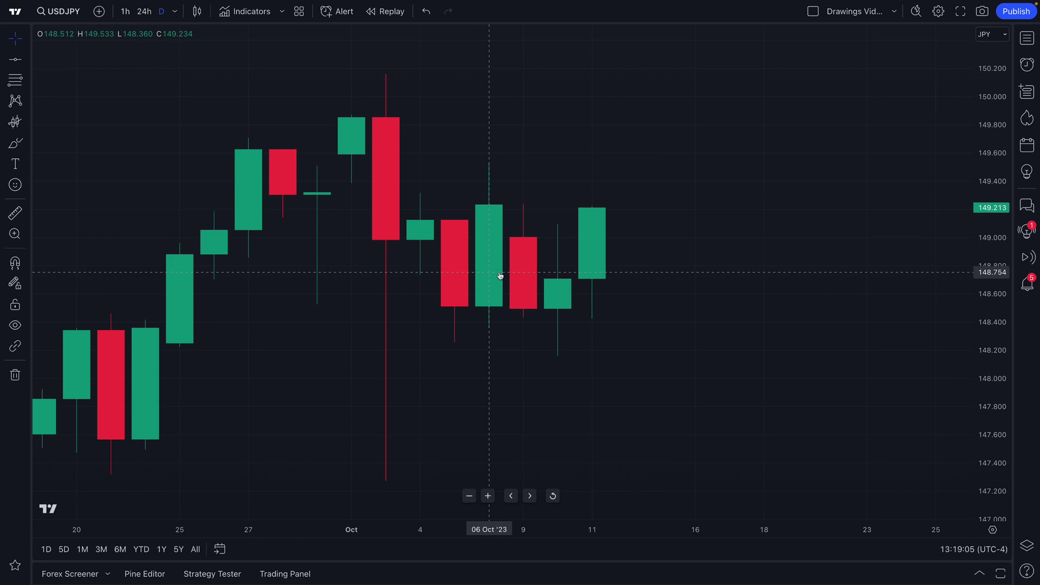
scroll(499, 274, down, 4)
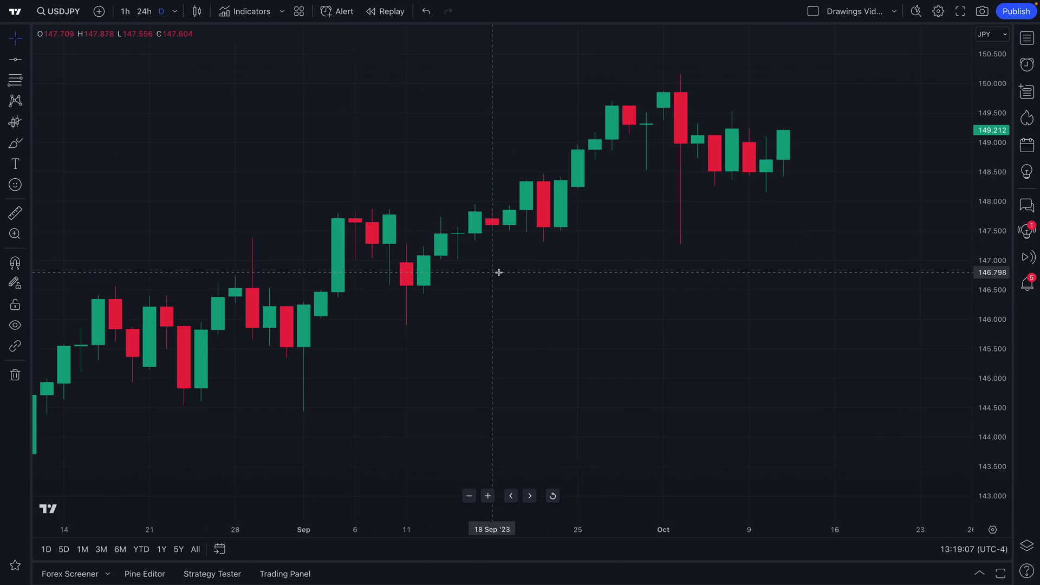
scroll(499, 273, down, 4)
scroll(500, 273, up, 2)
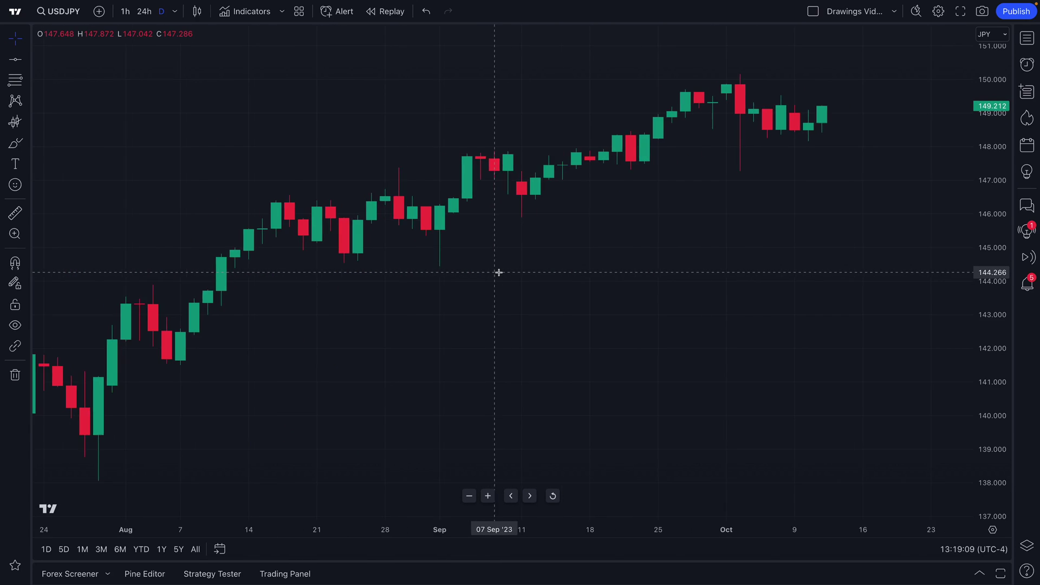
scroll(499, 272, up, 5)
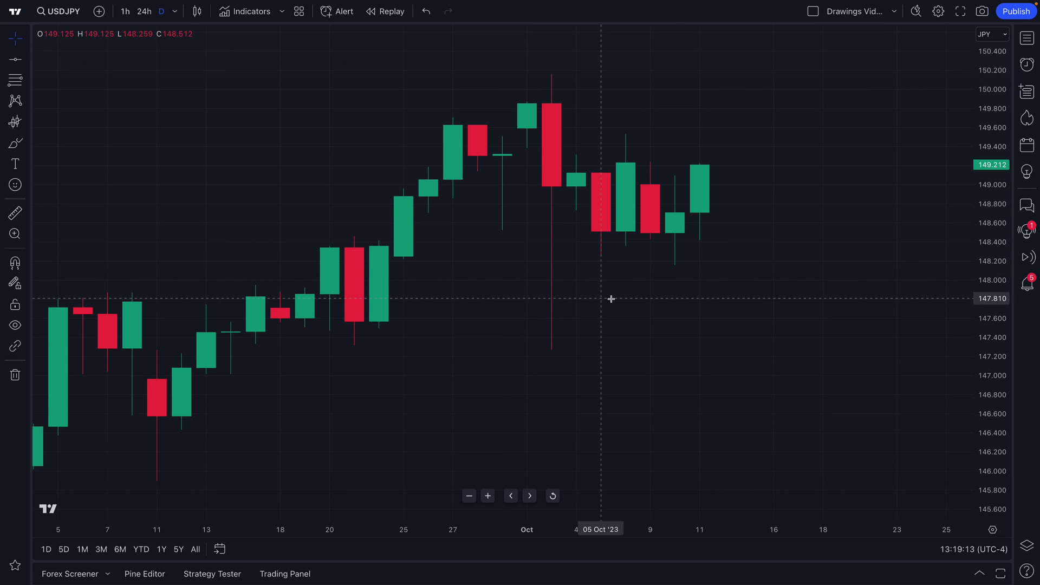
click(661, 111)
drag(661, 111, 567, 186)
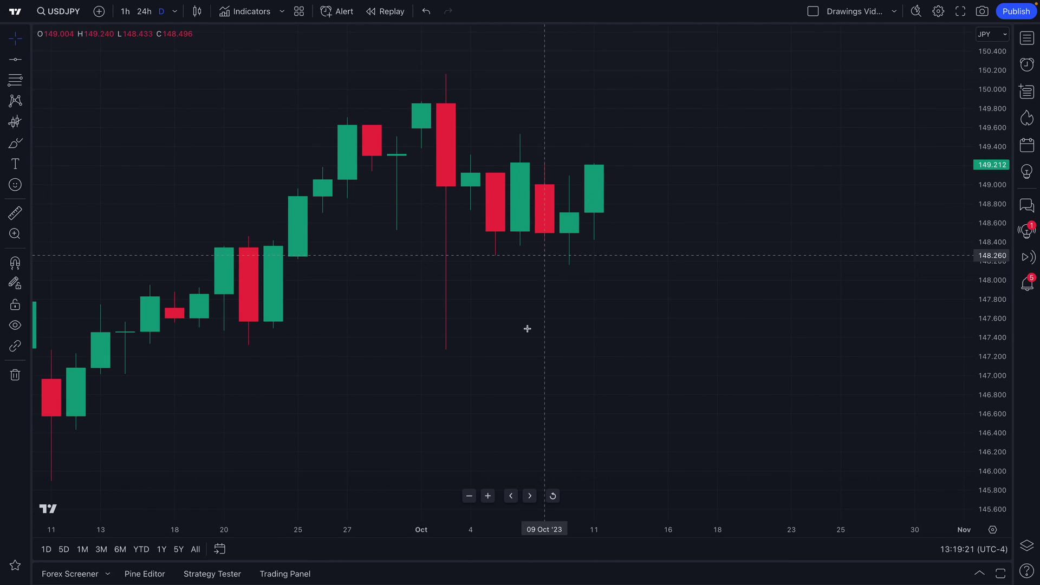
Step the zoom and bar position with the bottom chart buttons, then reset to the November–October view
click(470, 497)
click(470, 496)
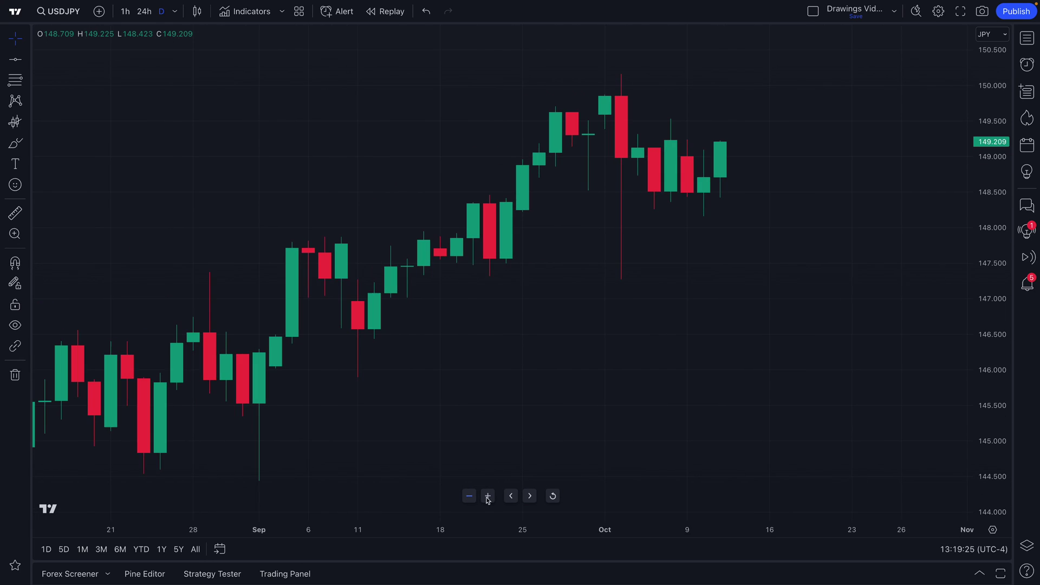
click(489, 496)
click(488, 497)
click(488, 496)
click(511, 496)
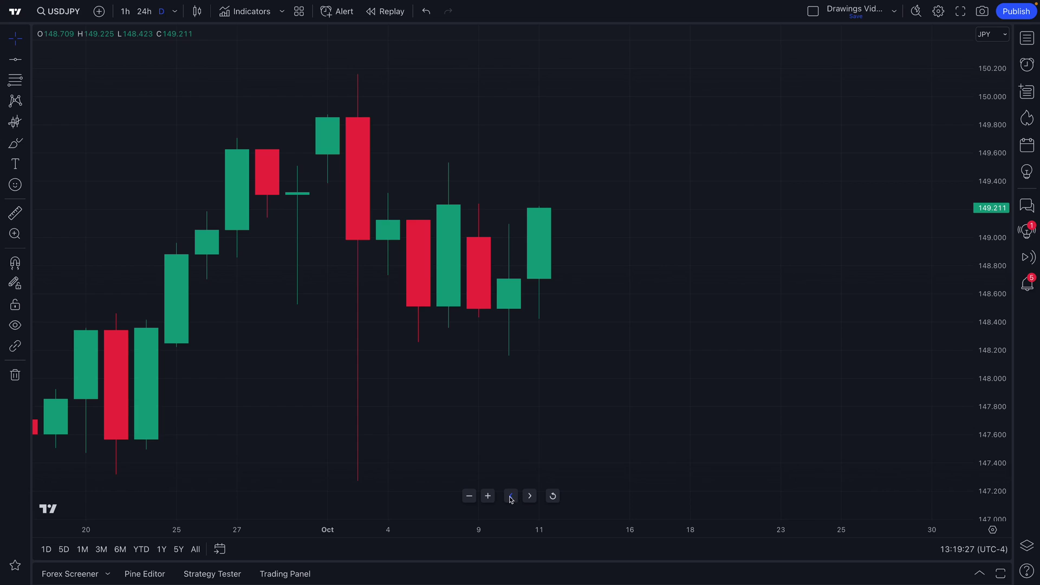
click(511, 496)
click(530, 497)
click(531, 497)
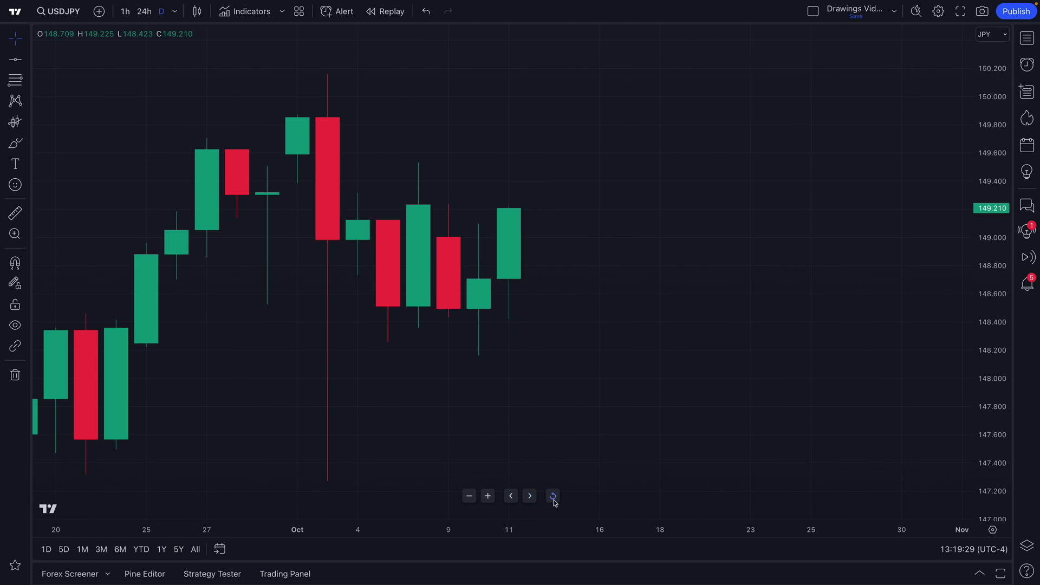
click(554, 497)
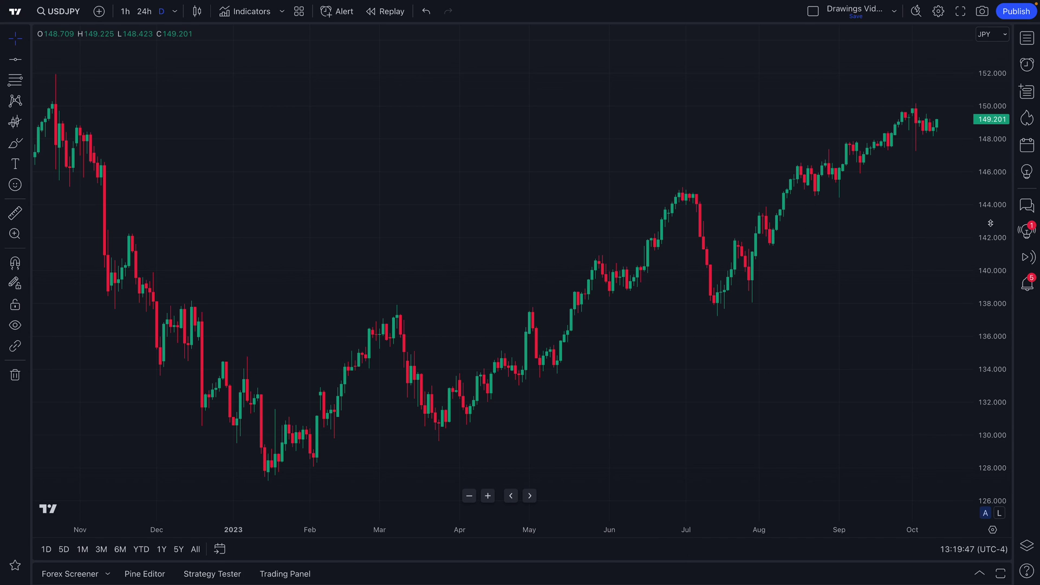
Rescale the price and time axes manually, then auto-fit the price scale to about 144–150.5
mouse_move(991, 213)
mouse_down()
mouse_move(995, 412)
mouse_move(994, 229)
mouse_up()
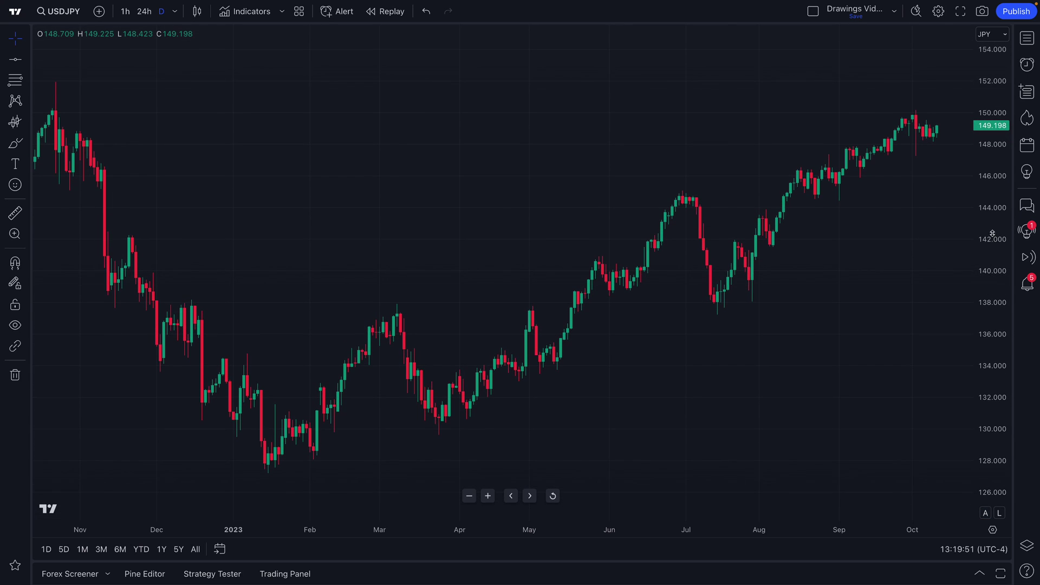
drag(692, 530, 645, 531)
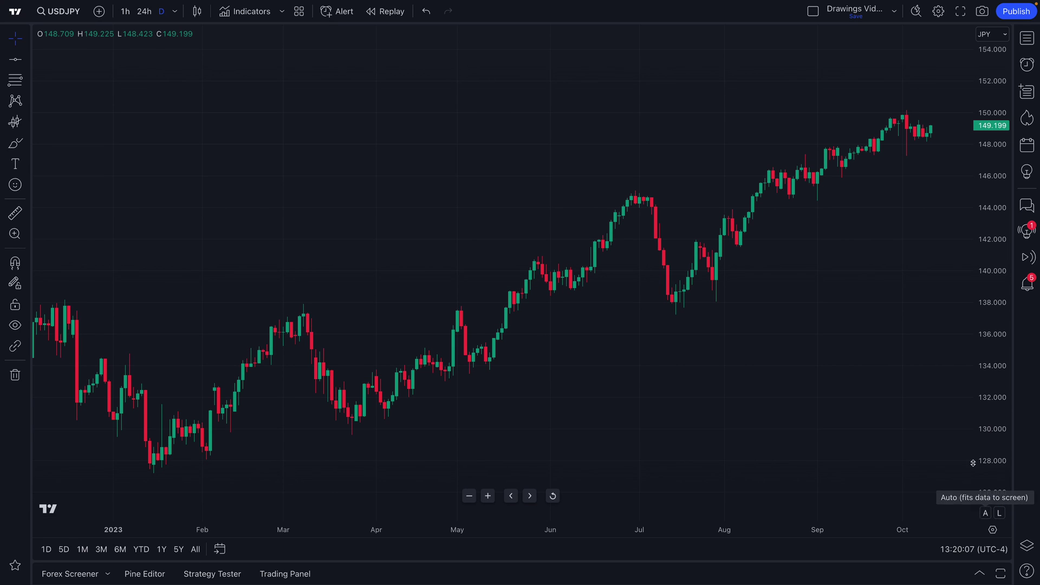
scroll(816, 285, up, 8)
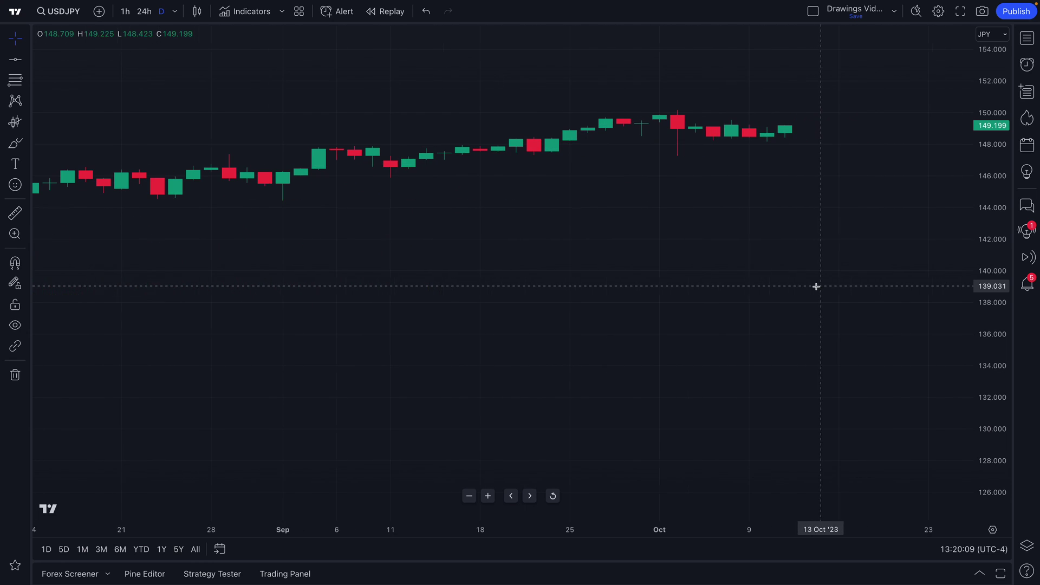
drag(988, 165, 836, 247)
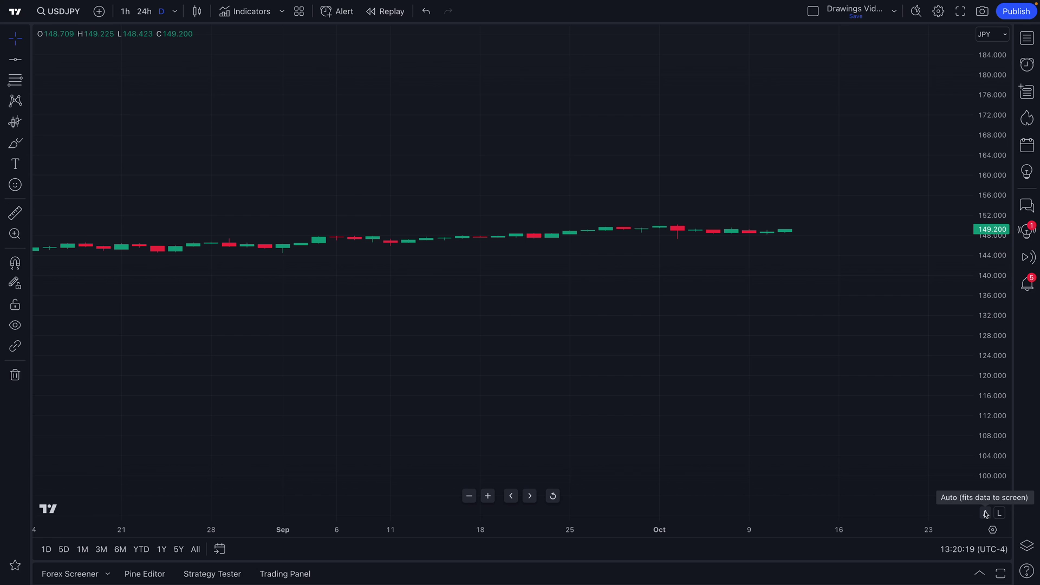
click(986, 514)
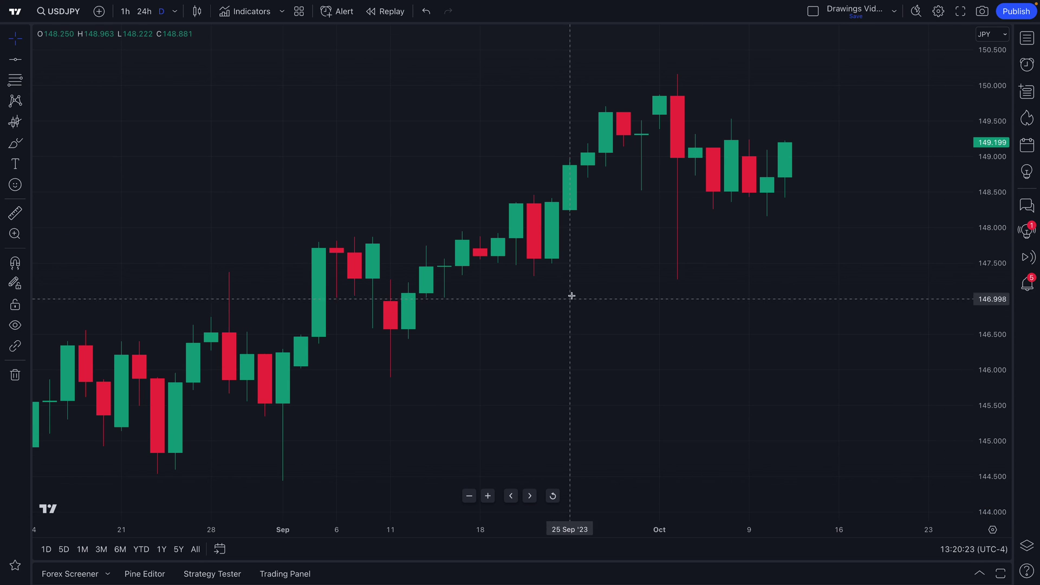
scroll(616, 313, down, 6)
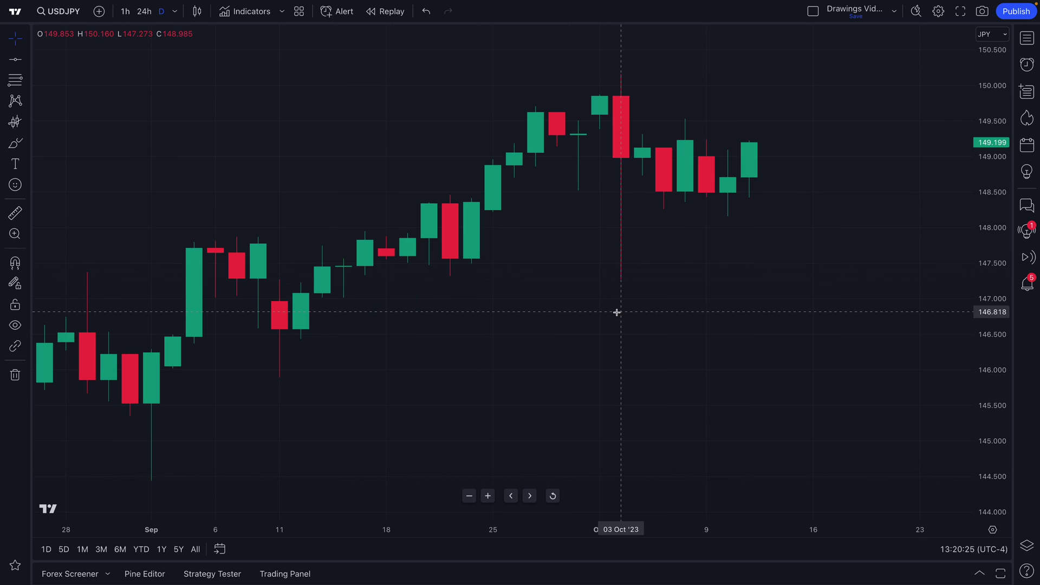
scroll(617, 312, down, 8)
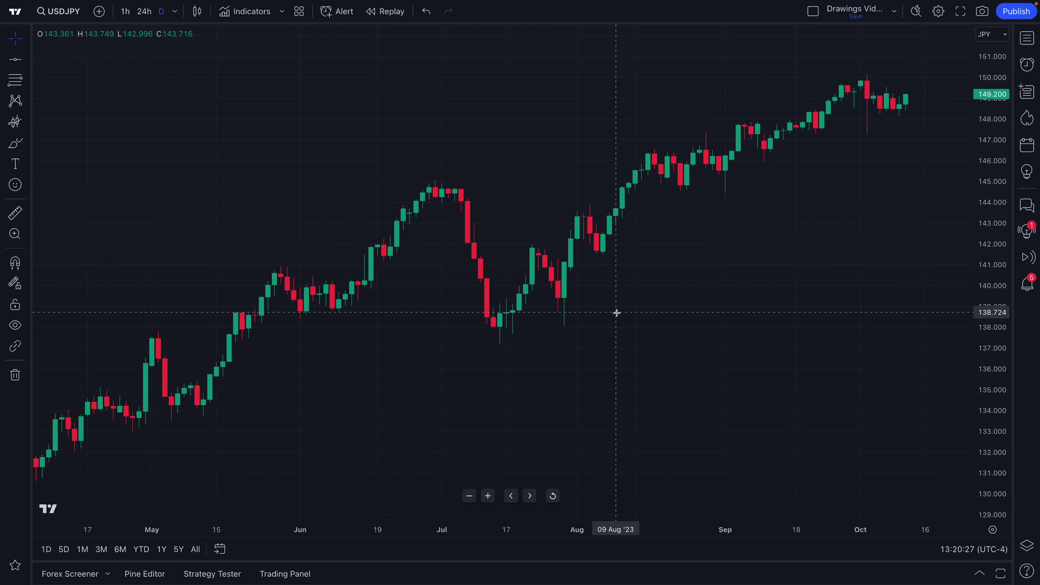
scroll(617, 313, up, 10)
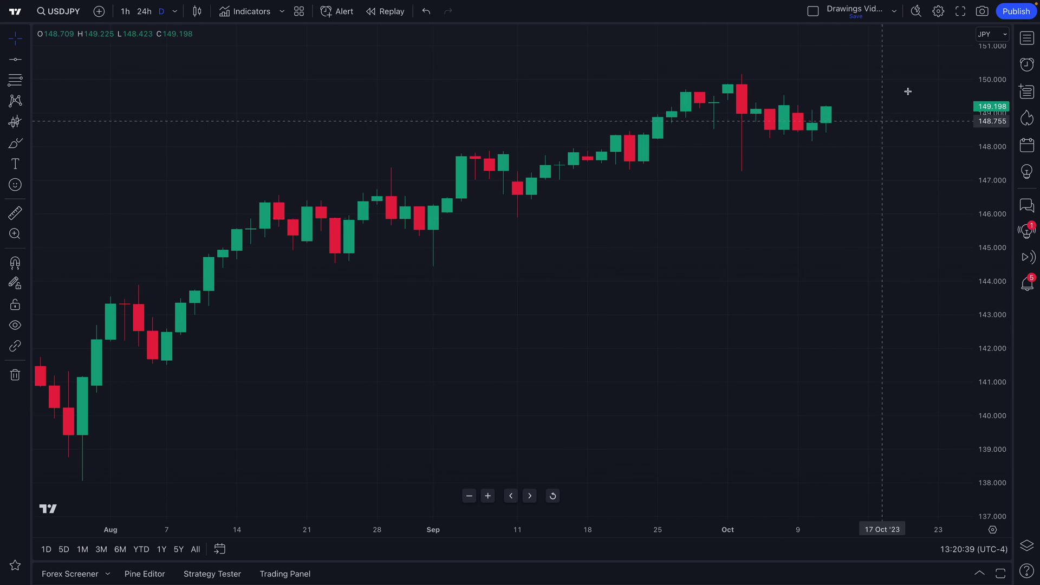
Open Chart settings from the chart's context menu and move the dialog to the upper left
click(939, 12)
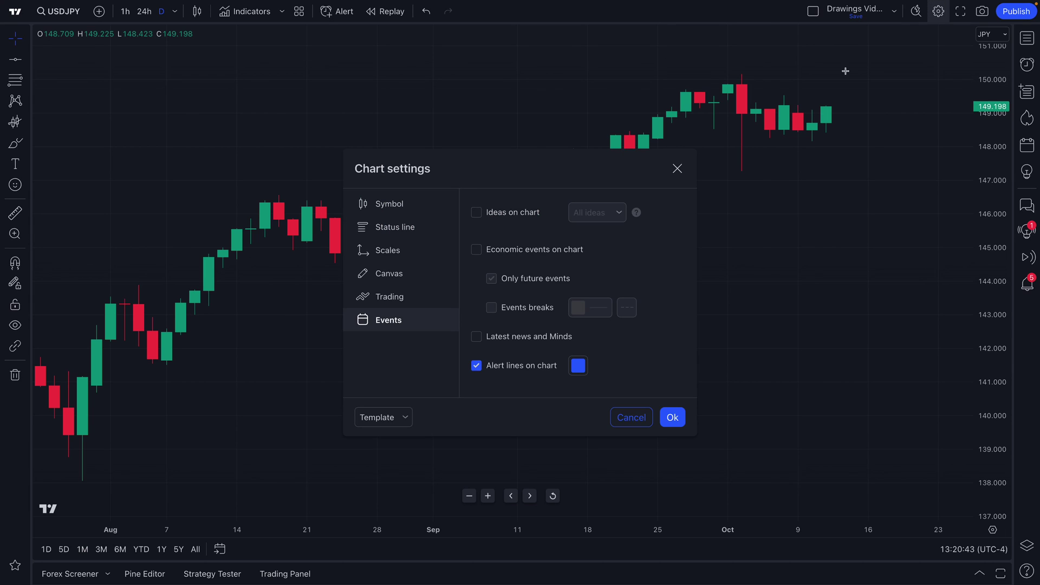
click(678, 175)
right_click(375, 110)
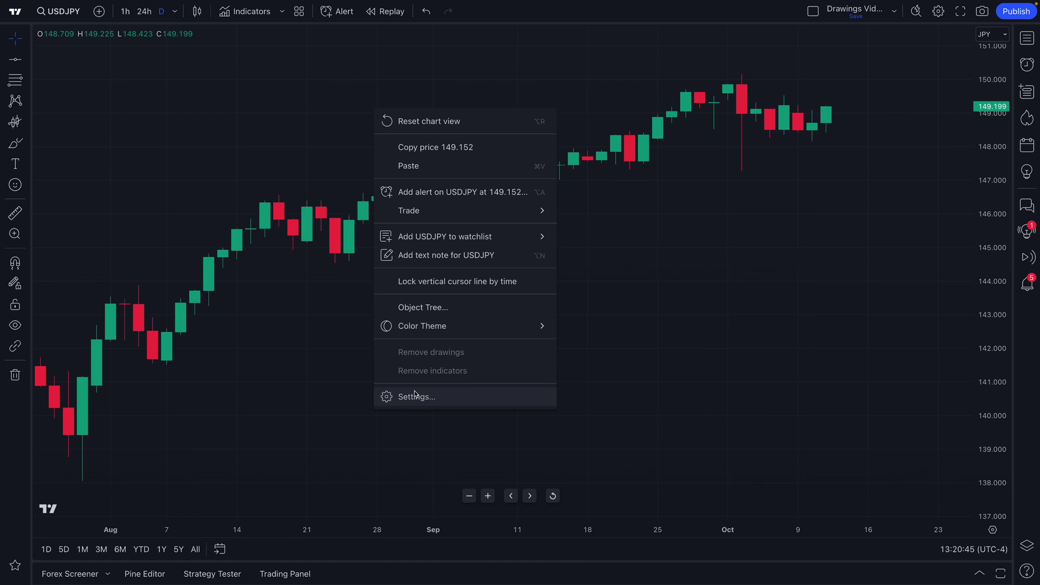
click(438, 399)
click(404, 210)
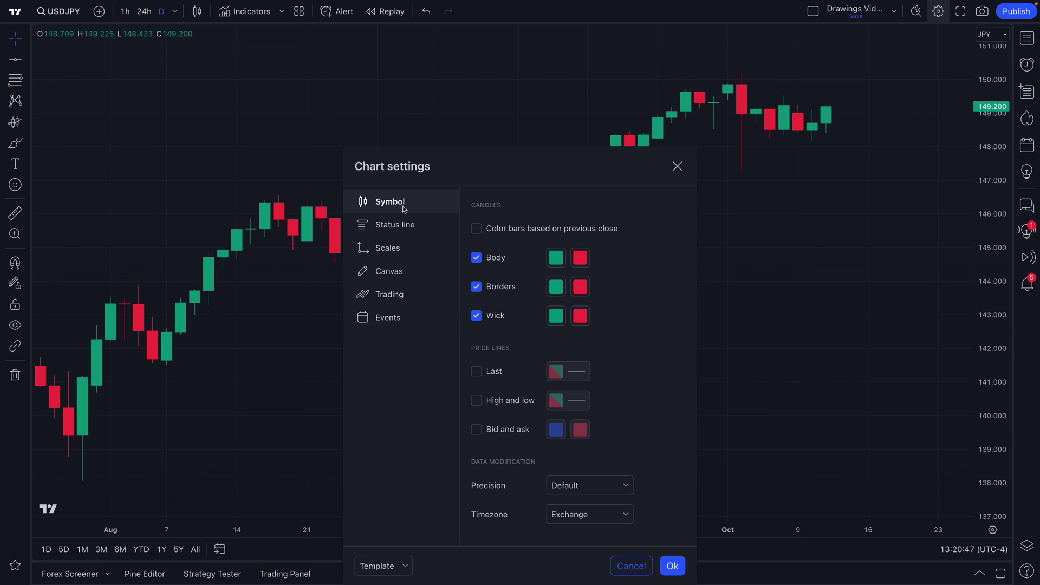
drag(462, 167, 190, 81)
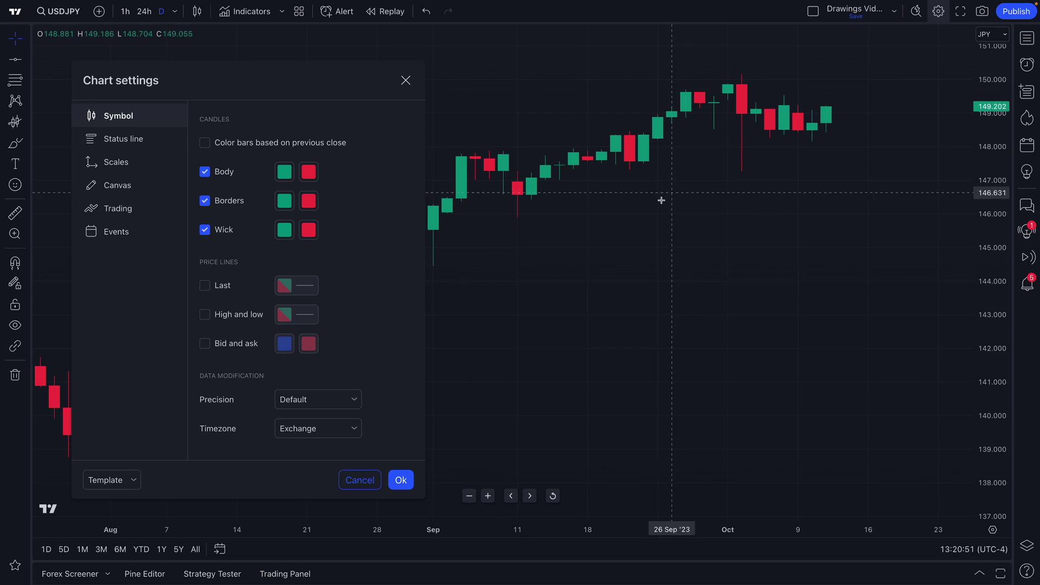
Browse the Status line, Scales and Canvas sections of Chart settings
click(133, 139)
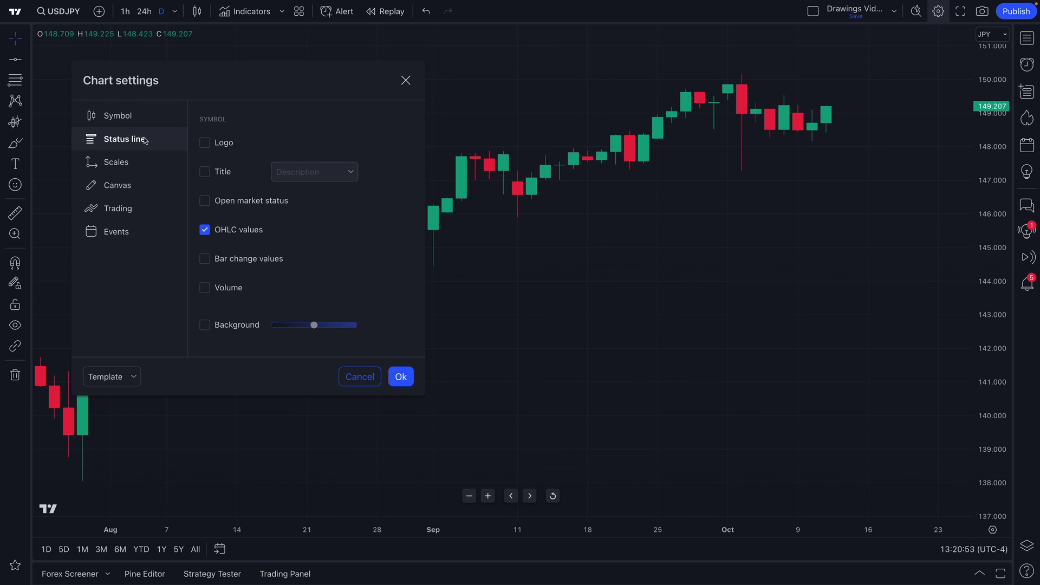
click(136, 163)
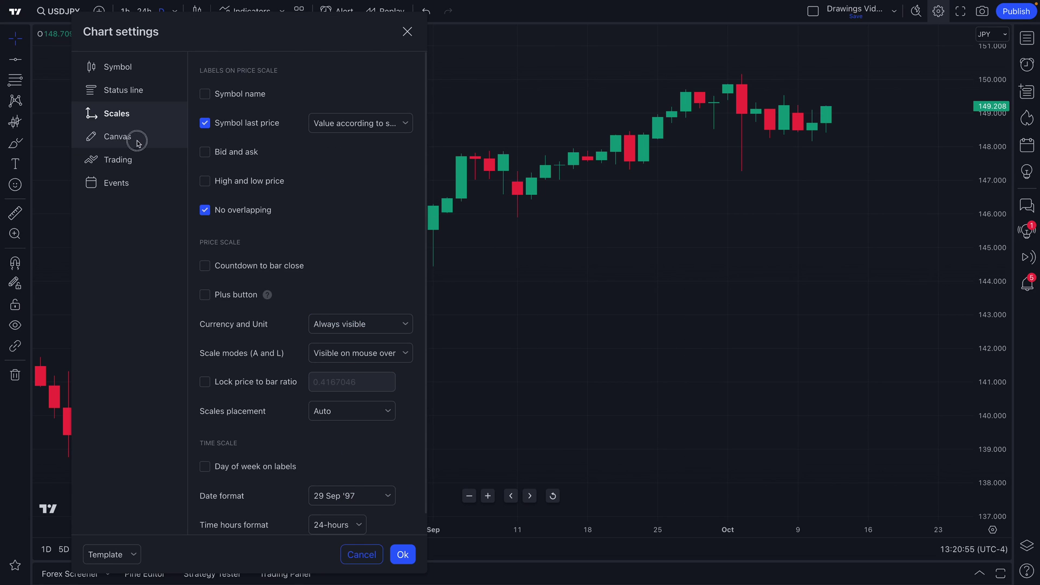
click(138, 143)
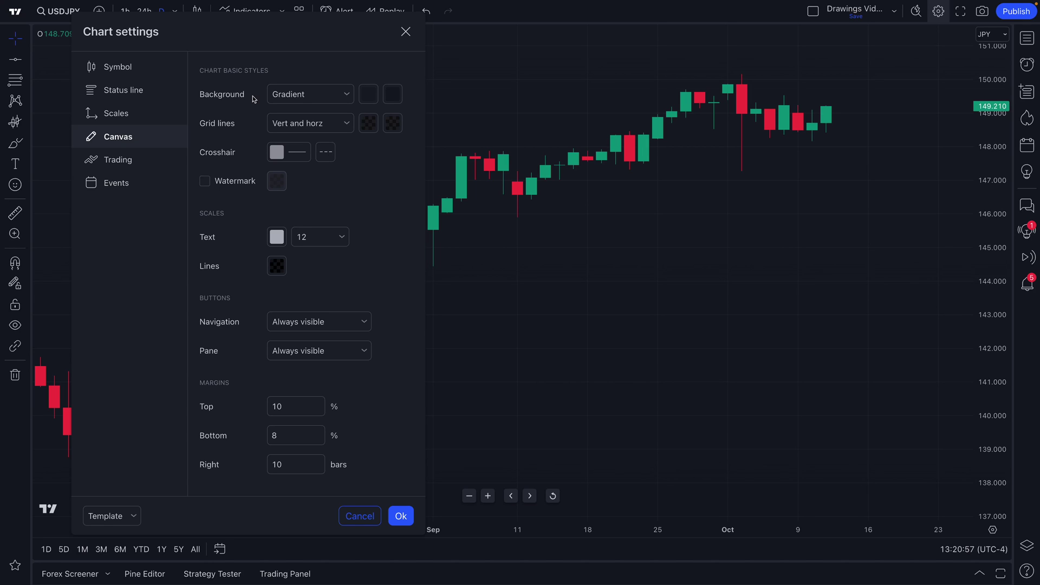
Change the Canvas background from Gradient to Solid and, after previewing several colours, choose dark grey
click(342, 95)
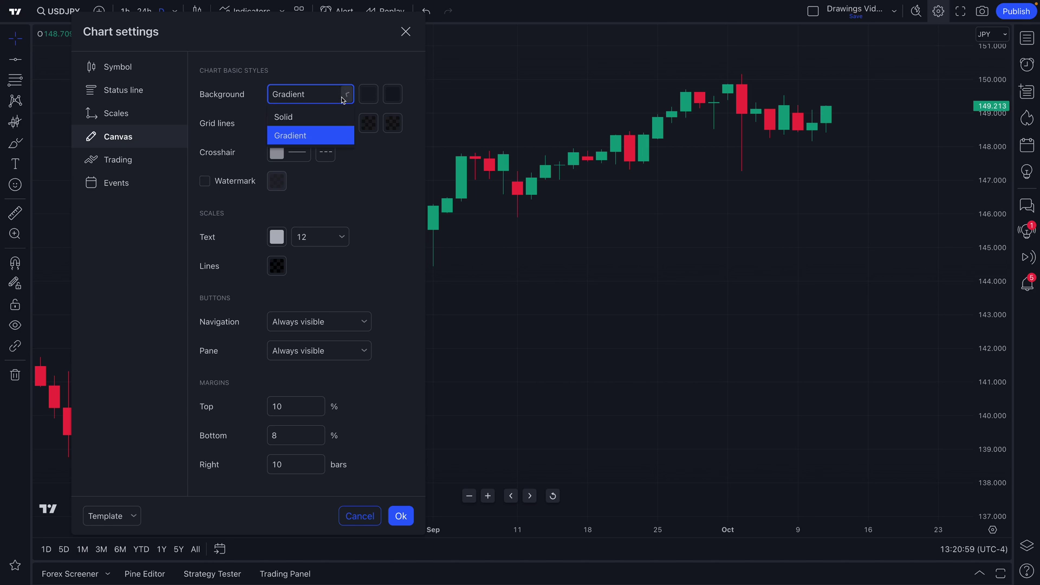
click(323, 116)
click(367, 97)
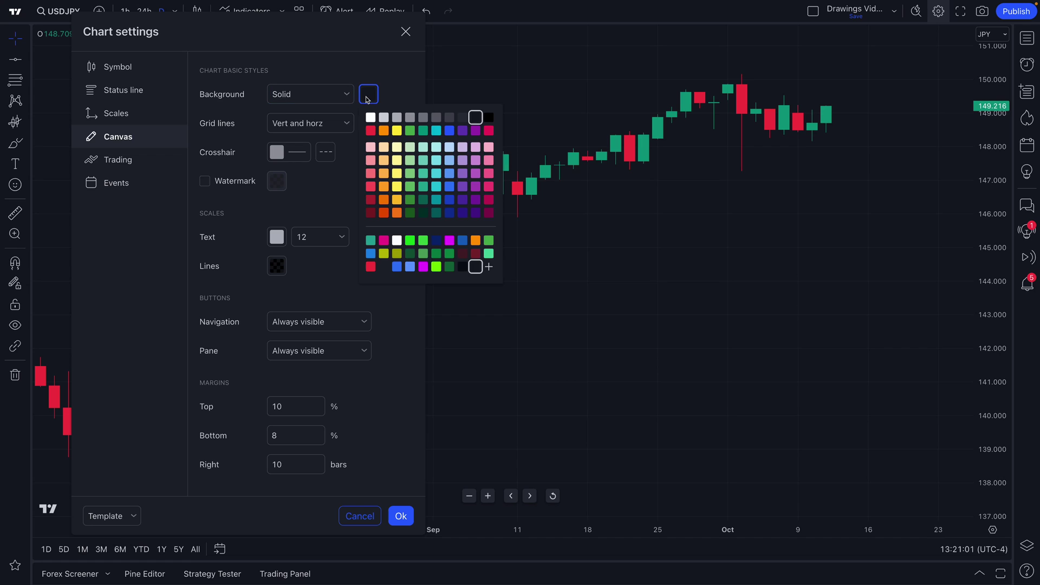
click(451, 131)
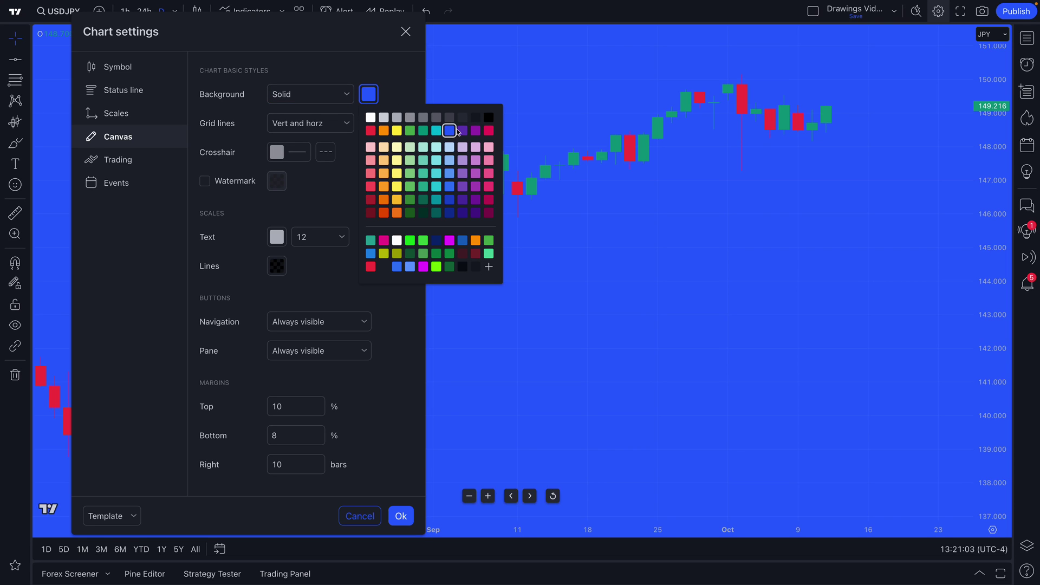
click(464, 132)
click(490, 131)
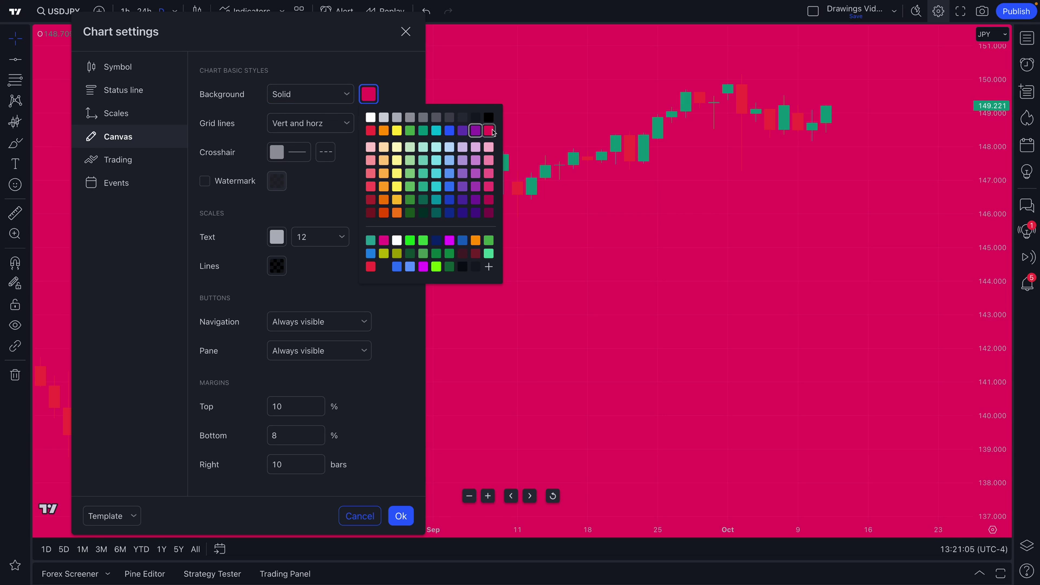
click(370, 132)
click(384, 132)
click(397, 132)
click(411, 132)
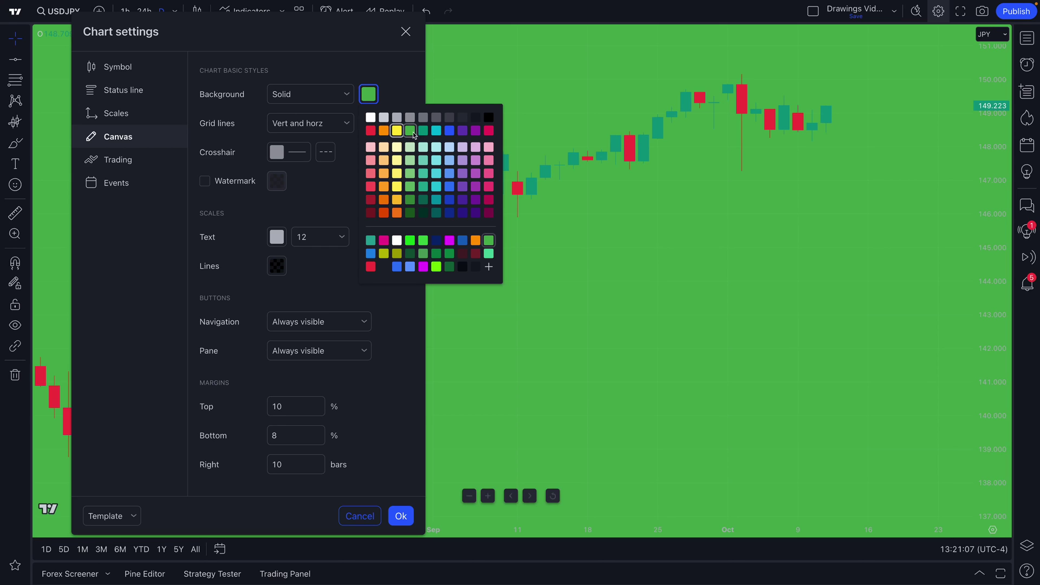
click(424, 132)
click(437, 131)
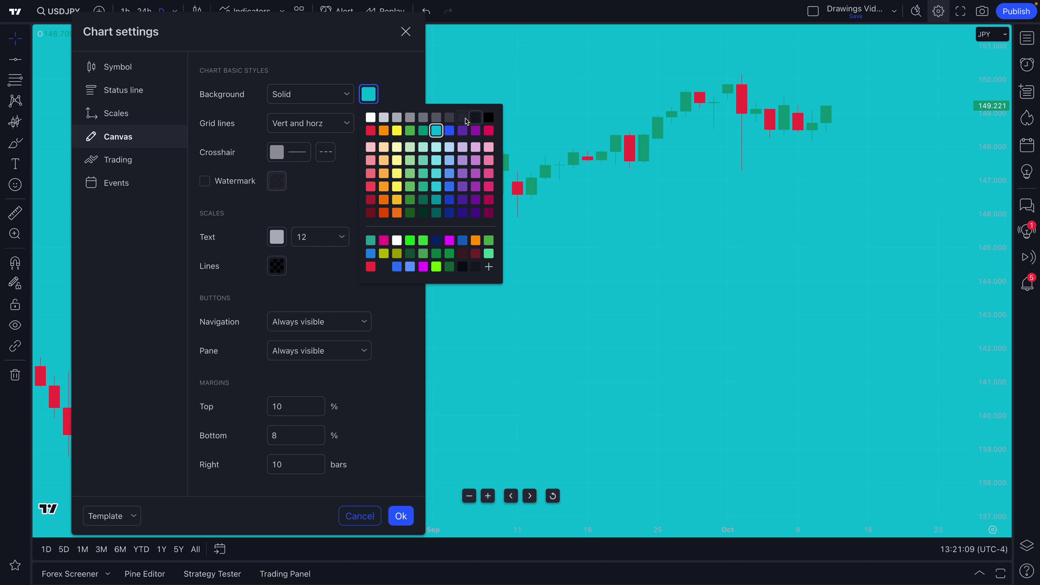
click(463, 117)
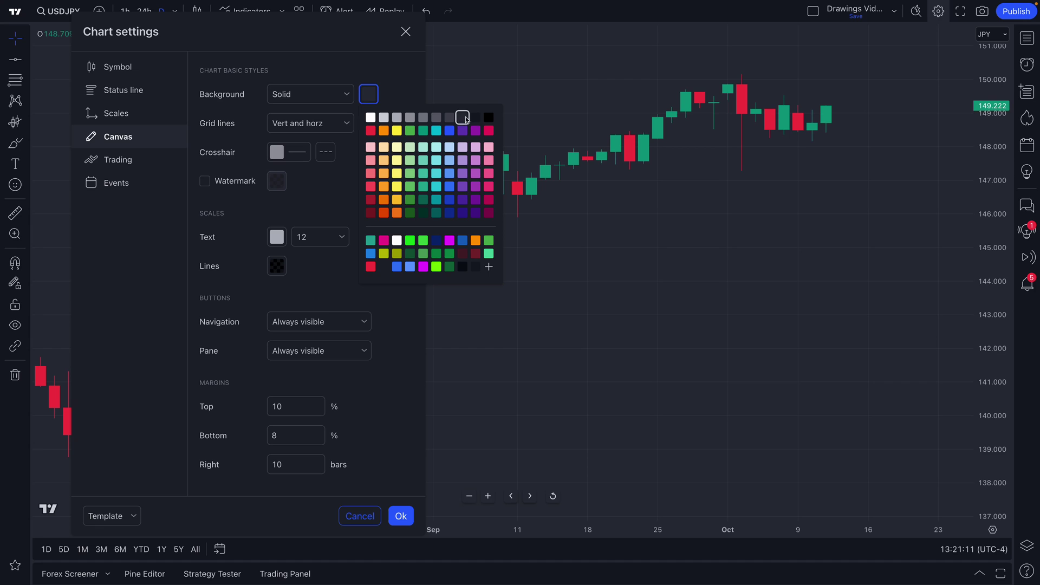
Cycle through the Trading, Events, Canvas, Scales and Status line sections, ending on Symbol's candle colours
click(397, 90)
click(142, 160)
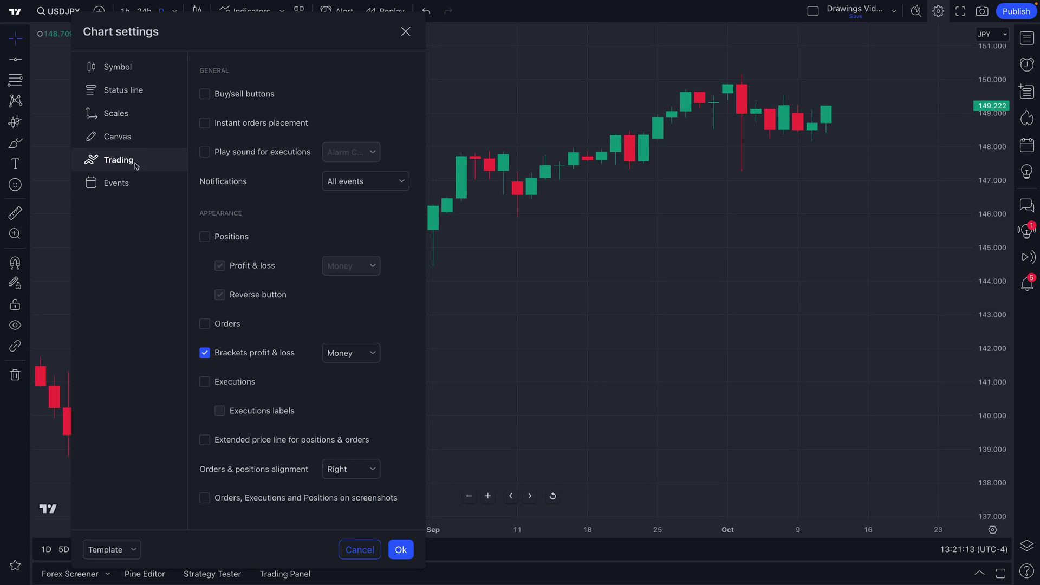
click(124, 187)
click(122, 165)
click(121, 143)
click(120, 116)
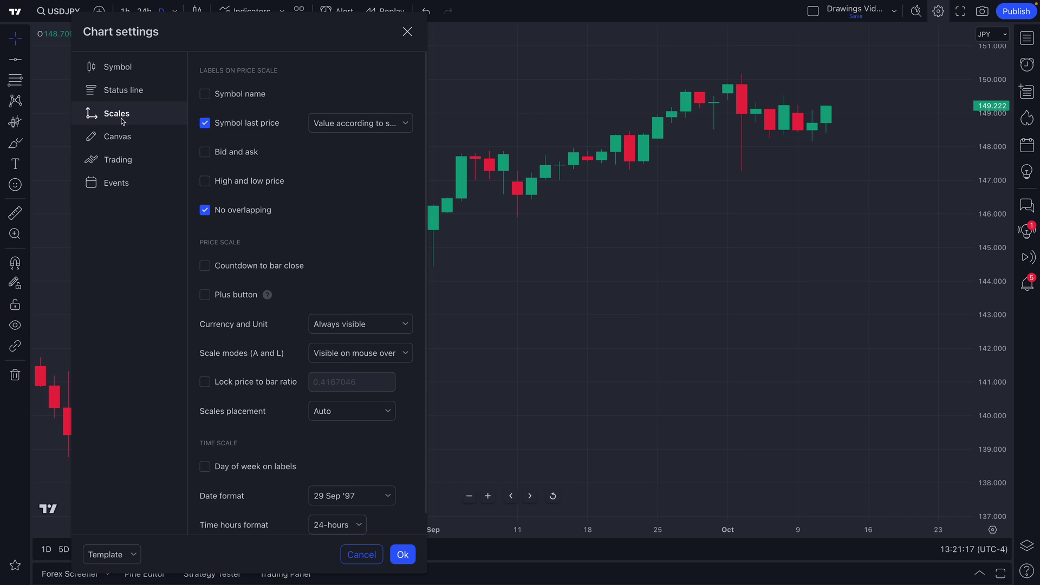
click(114, 92)
click(120, 77)
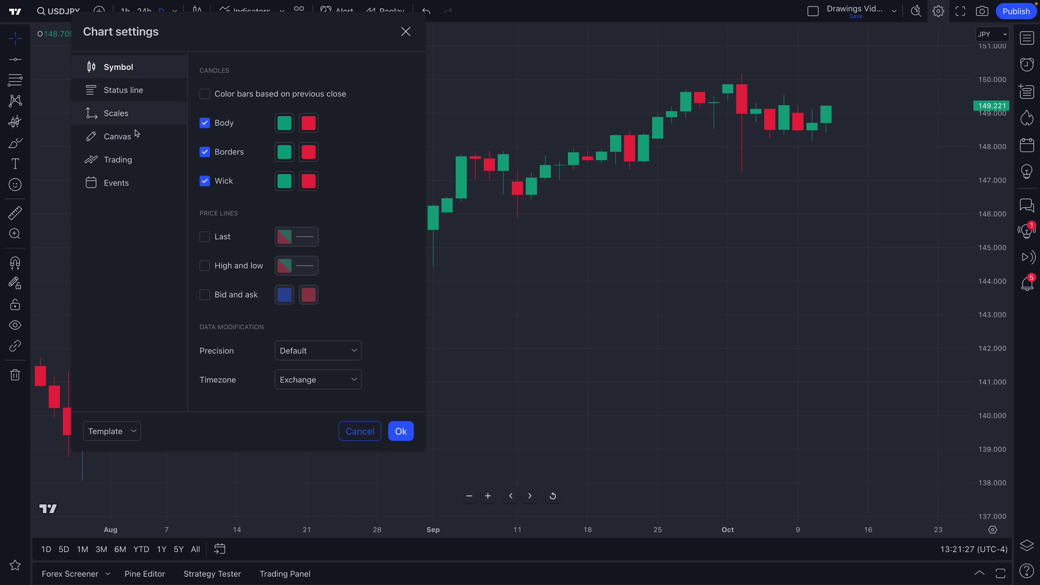
Close Chart settings and zoom into the USDJPY chart
click(407, 32)
scroll(421, 176, up, 2)
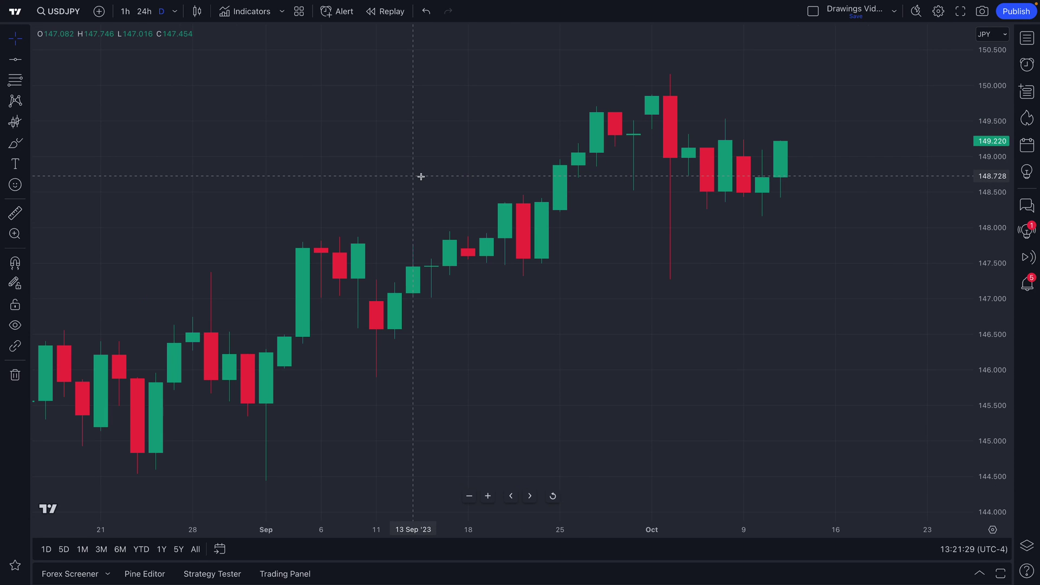
scroll(418, 175, up, 1)
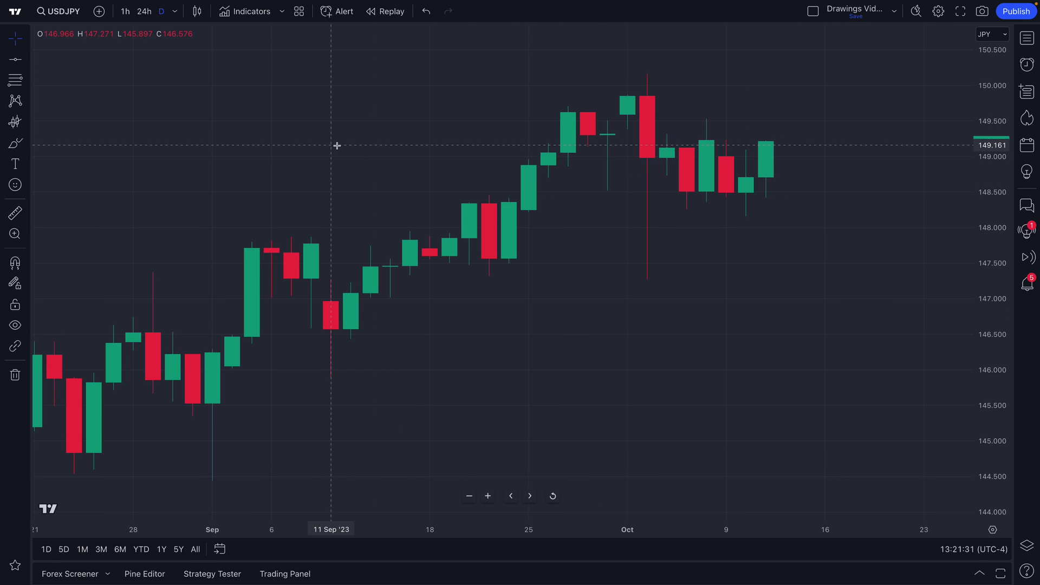
scroll(332, 146, up, 1)
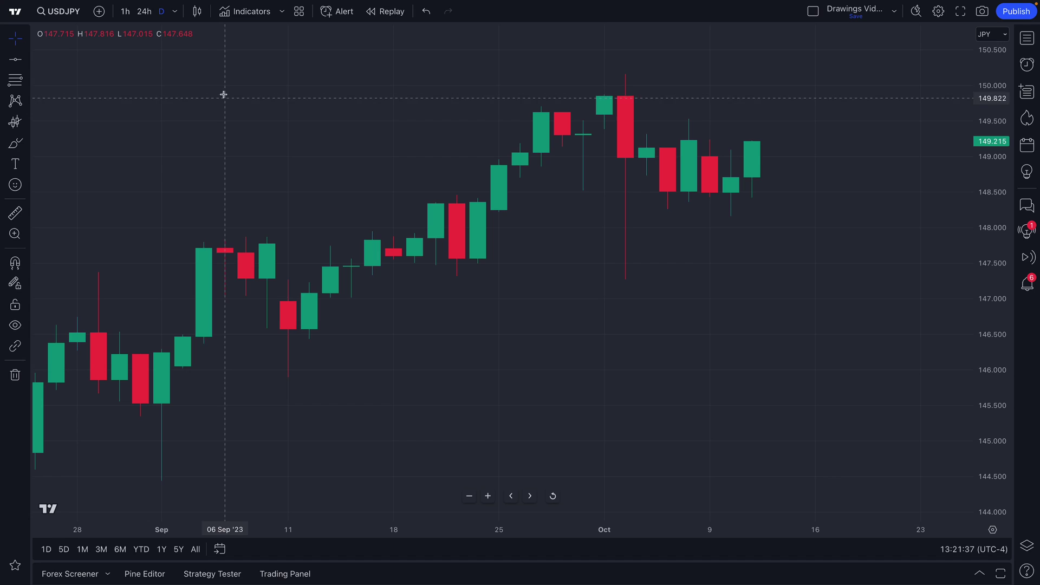
Try the Hollow candles, Bars, Line and Line with markers chart types
click(198, 14)
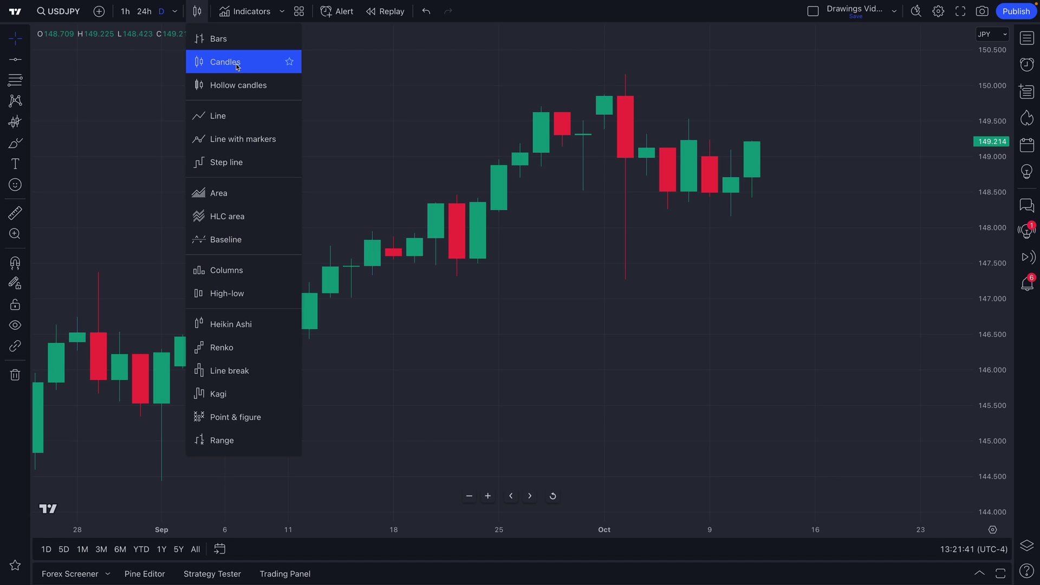
click(241, 85)
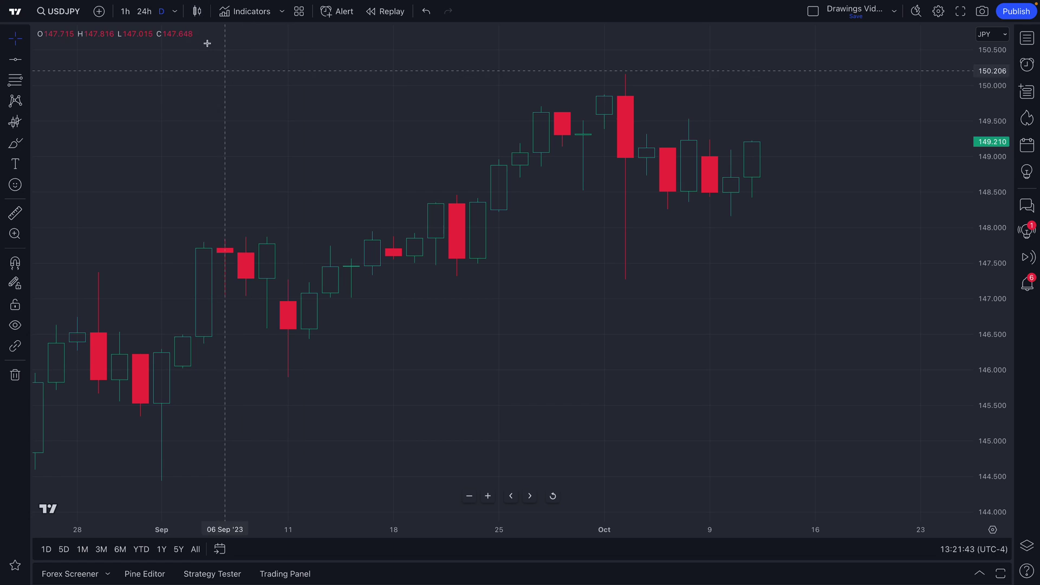
click(199, 13)
click(210, 37)
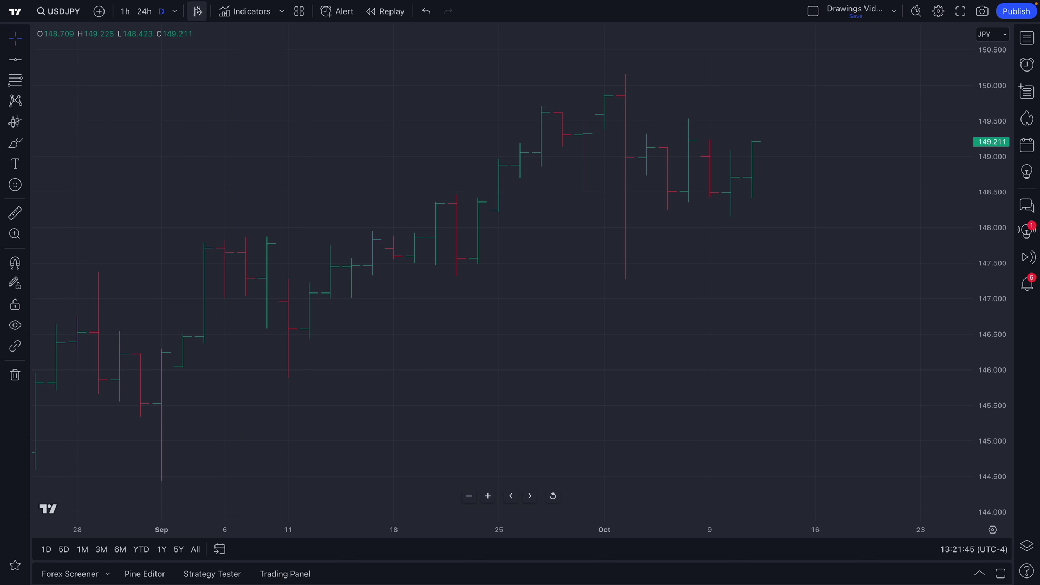
click(198, 12)
click(222, 116)
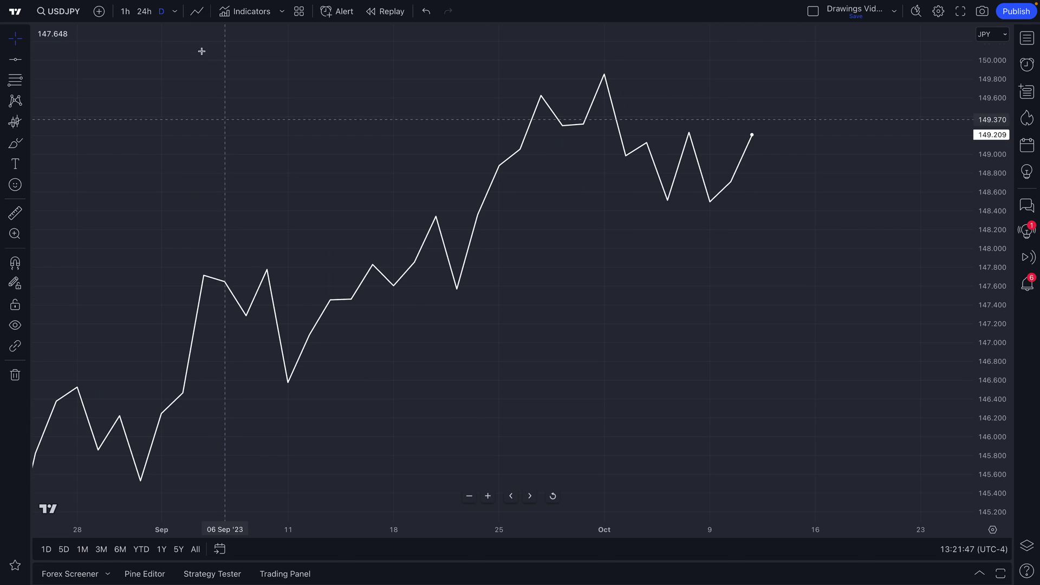
click(198, 12)
click(206, 138)
Try the Area and Columns chart types, then return the chart to Candles
click(199, 12)
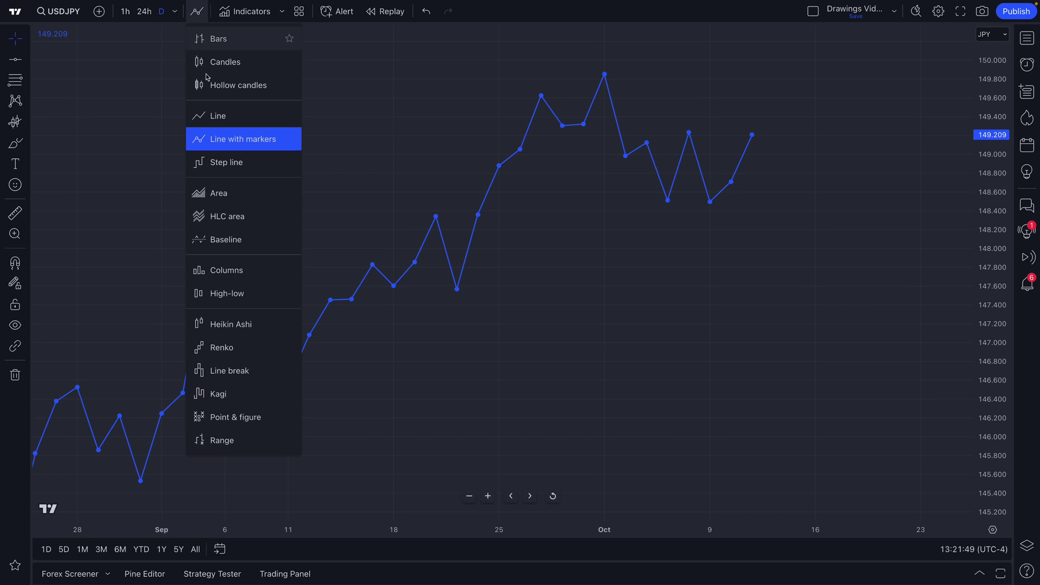
click(222, 193)
click(198, 11)
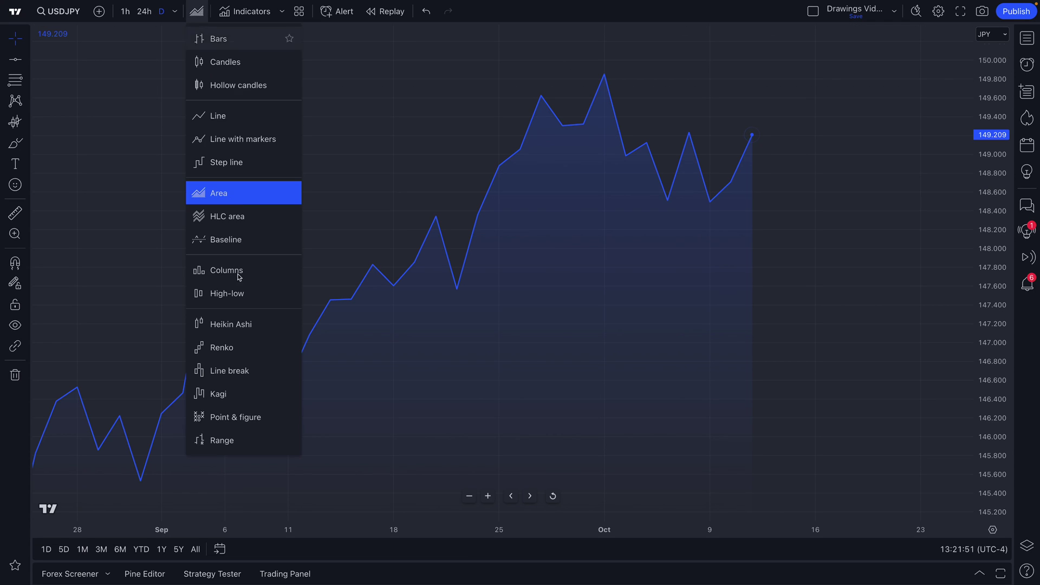
click(234, 270)
click(197, 12)
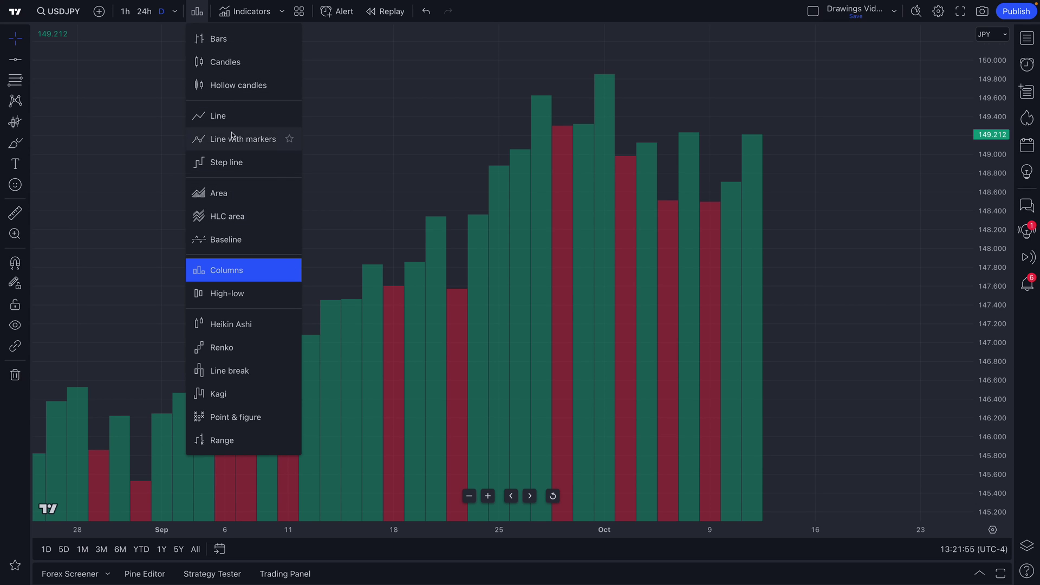
click(225, 63)
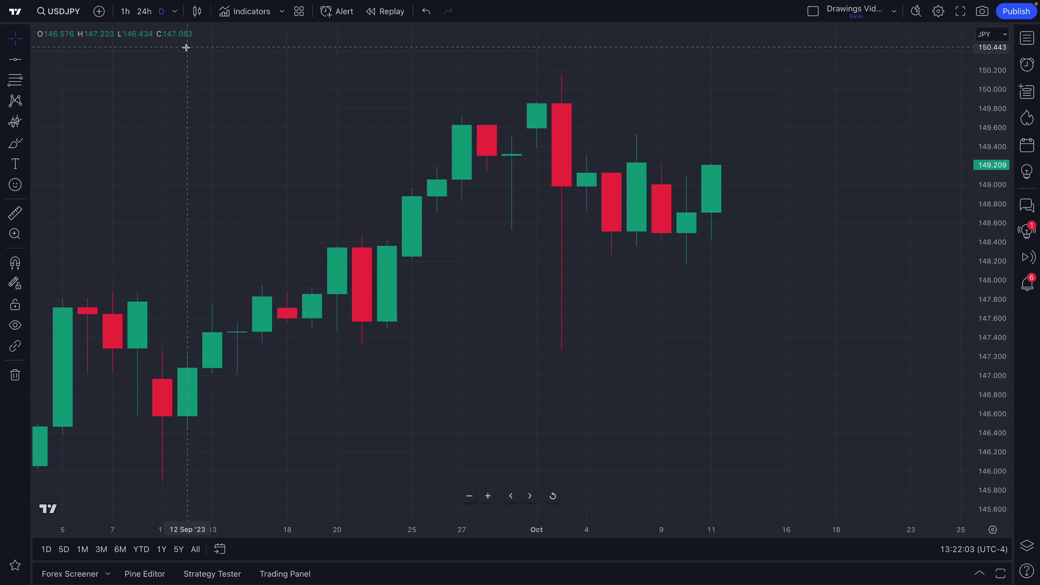
Star Bars, Area and Columns as favourite chart types
click(197, 10)
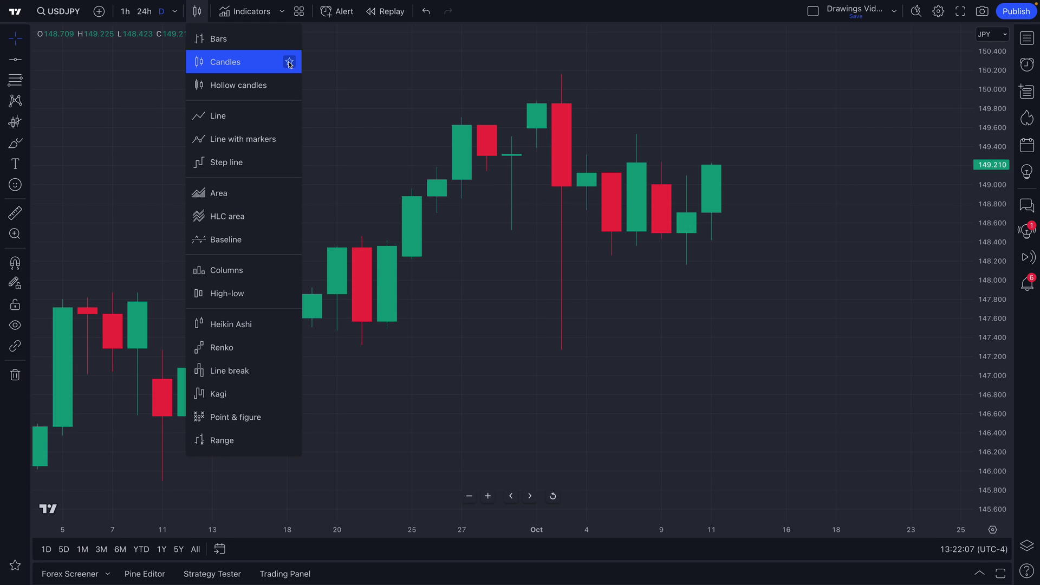
click(290, 39)
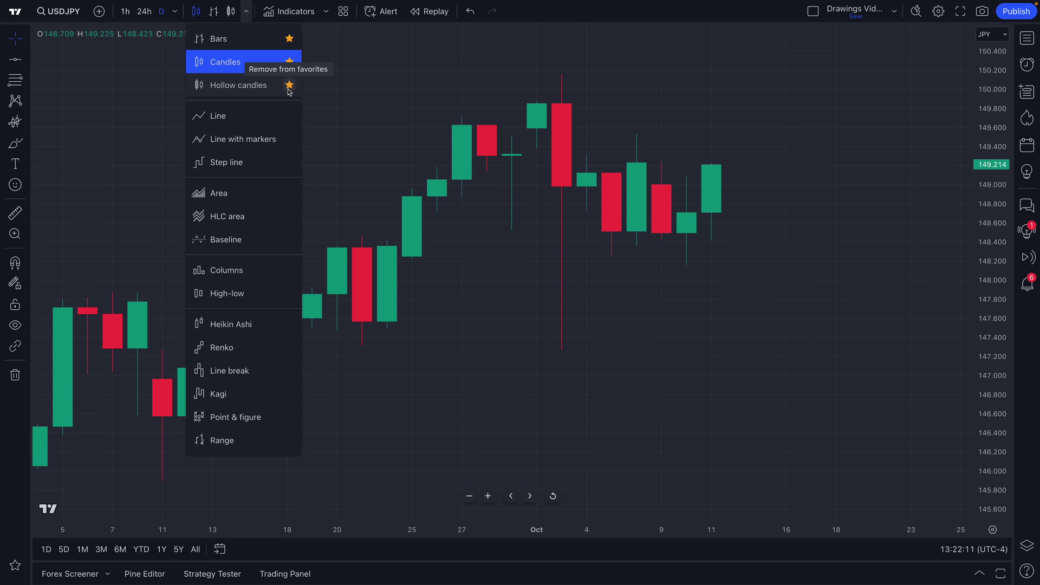
click(290, 193)
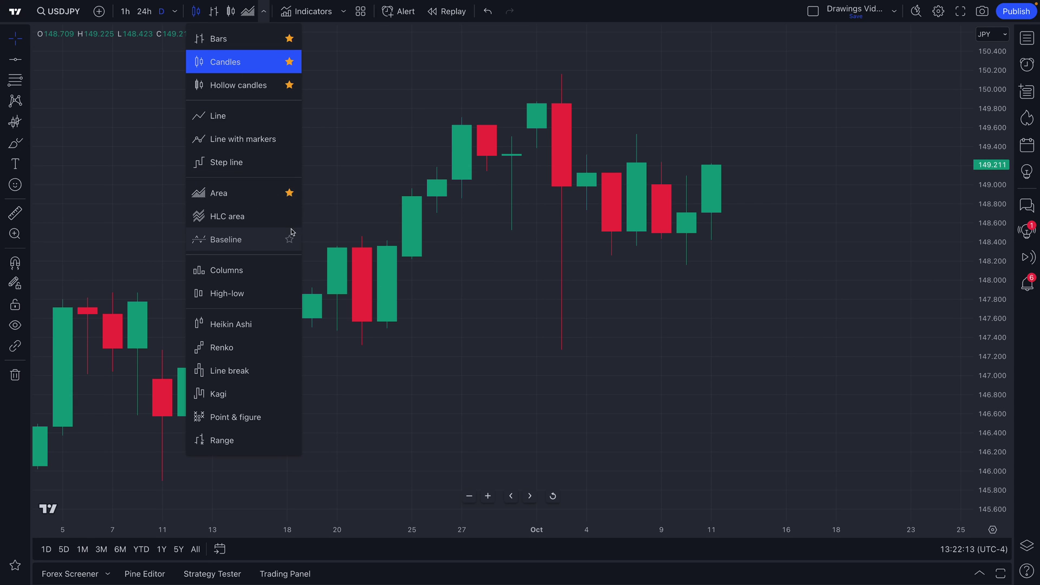
click(289, 269)
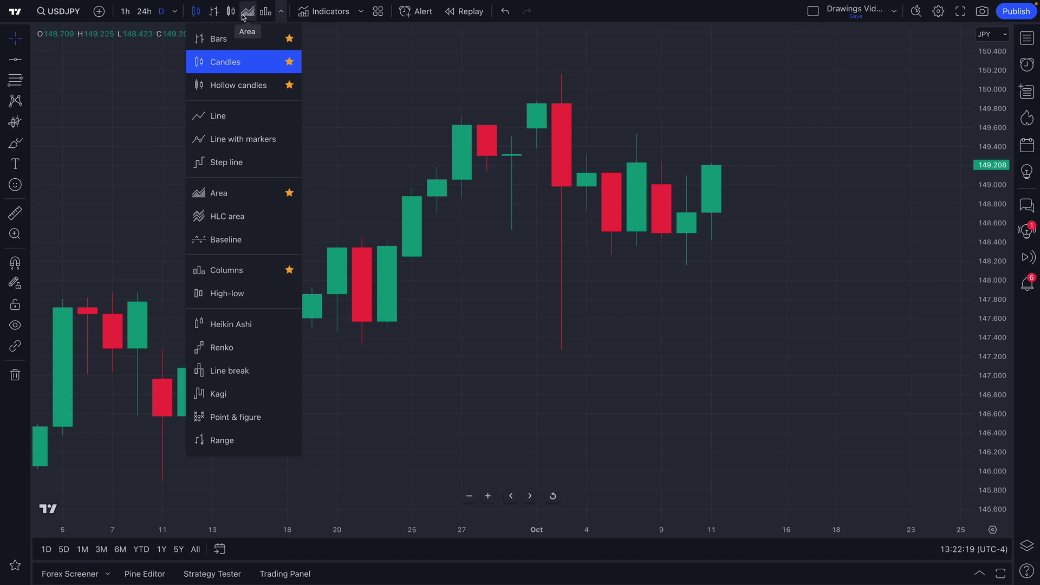
Try the Bars, Hollow candles, Area and Columns favourite buttons, then go back to Candles
click(214, 11)
click(231, 12)
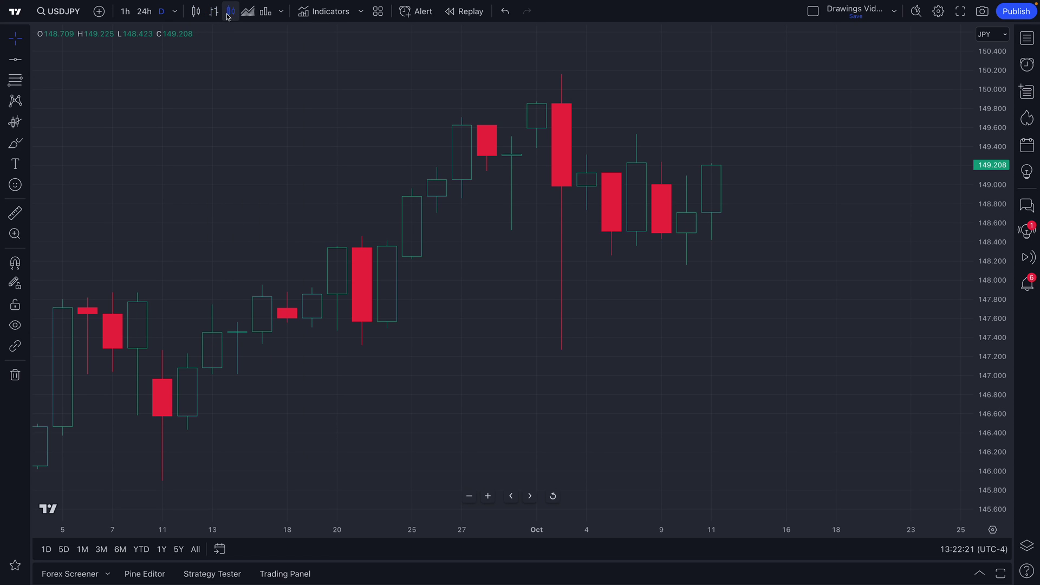
click(248, 11)
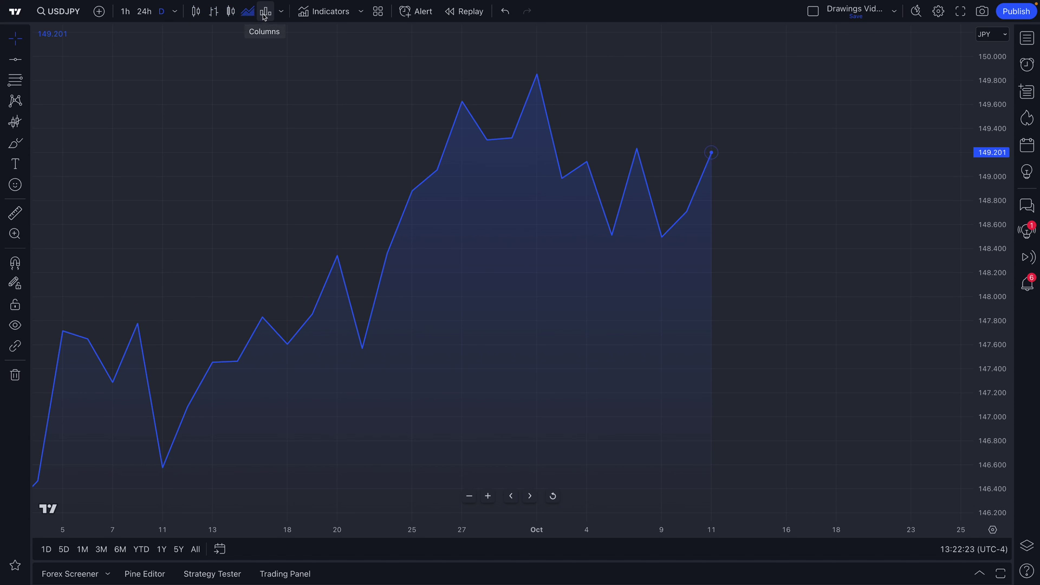
click(265, 13)
click(197, 17)
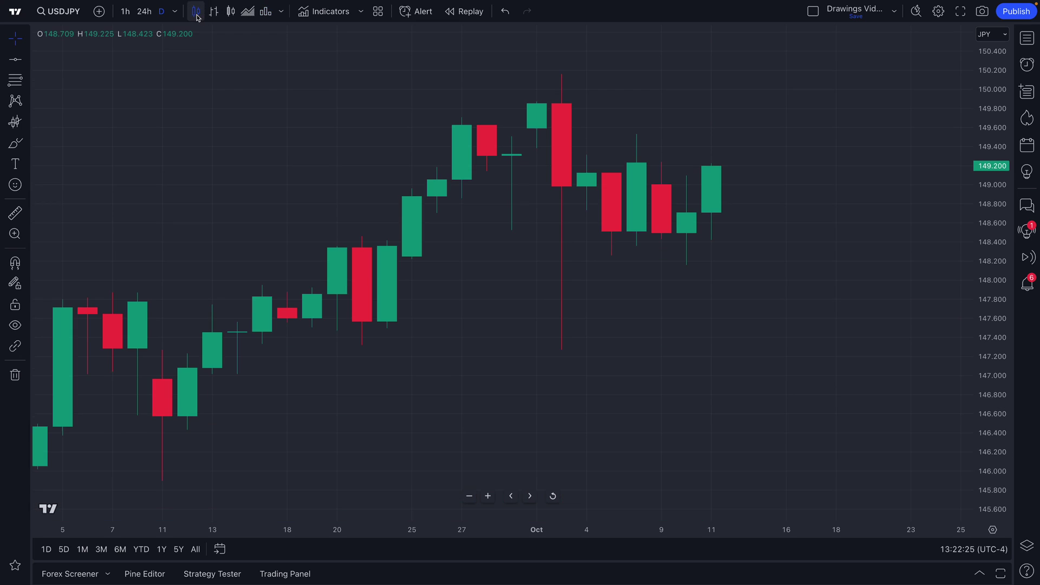
Preview Area again, return to Candles, and unstar Area from the favourite chart types
click(281, 11)
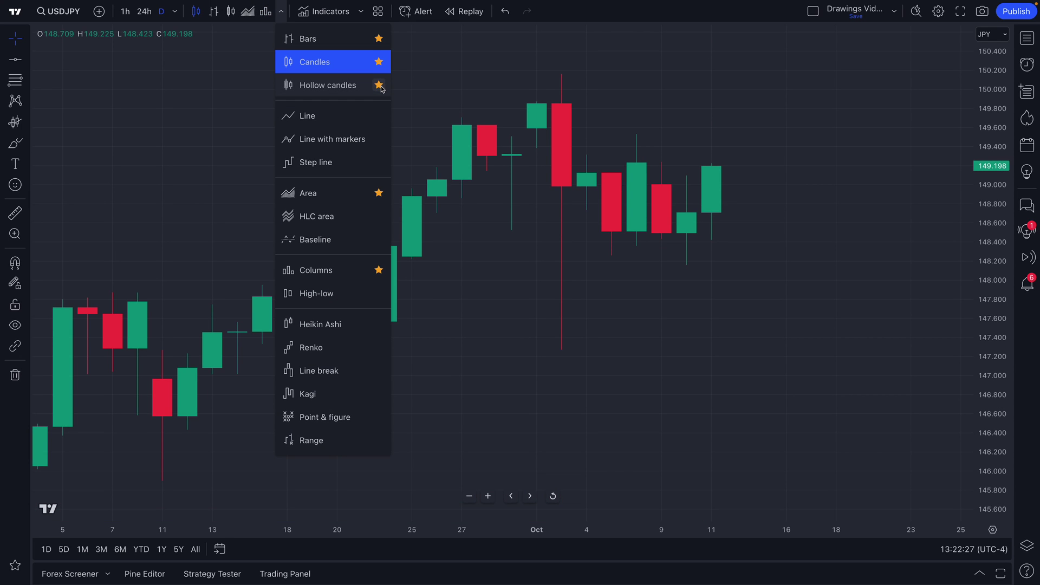
click(368, 193)
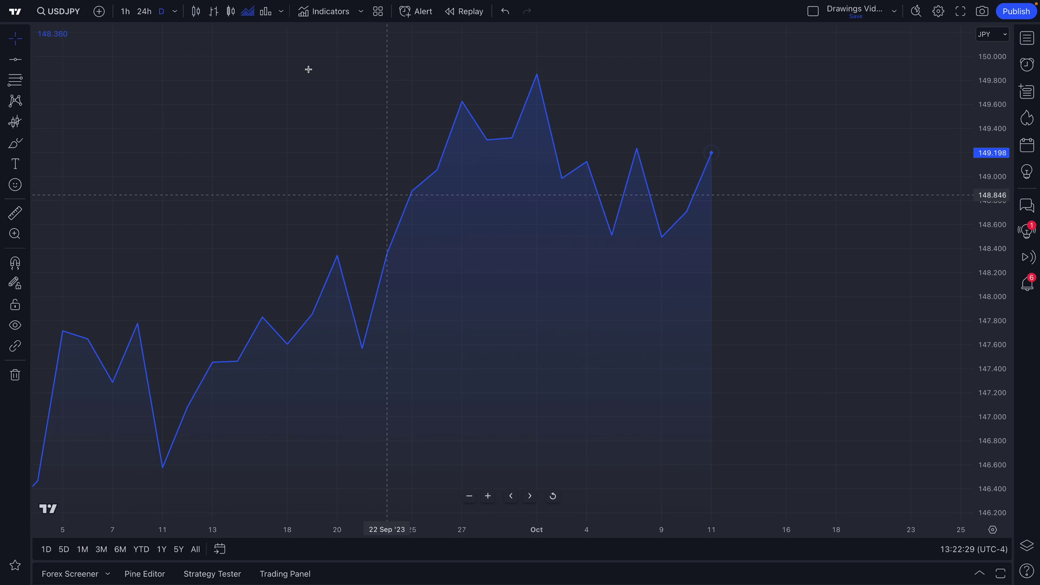
click(213, 15)
click(264, 11)
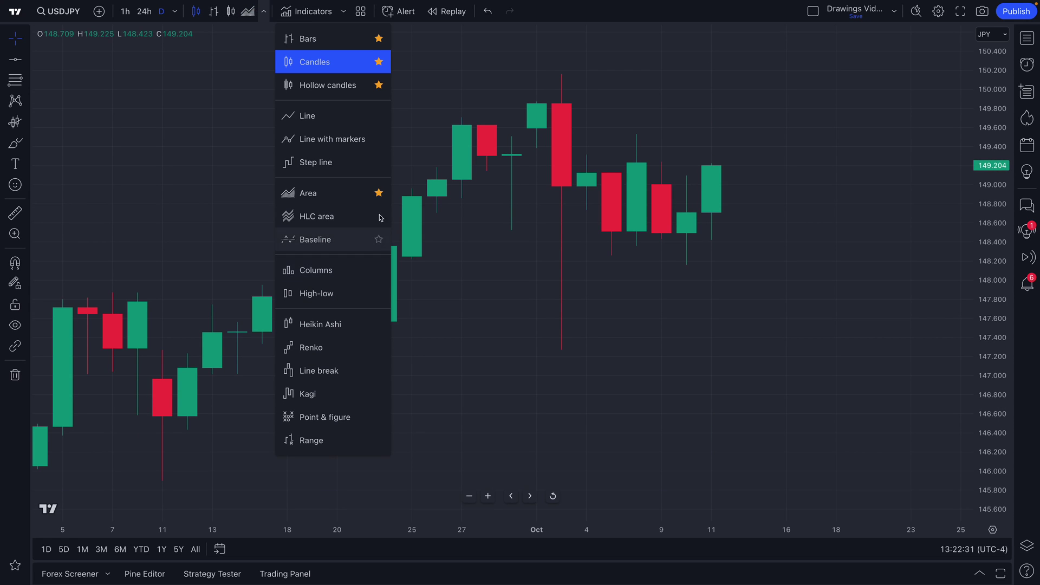
click(379, 193)
click(155, 184)
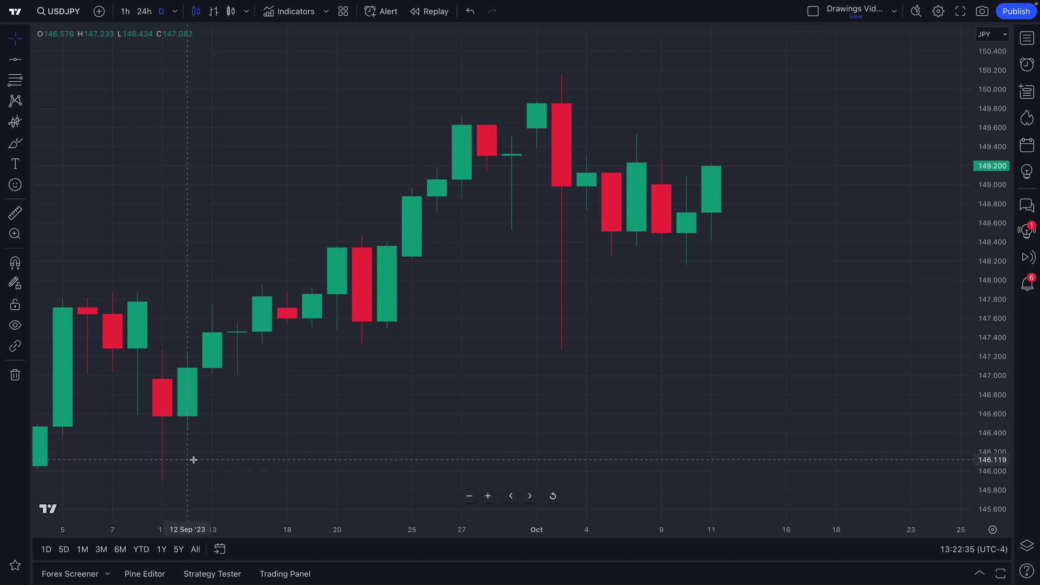
Zoom the chart, then switch the range from 1Y to YTD, January to mid-October 2023
scroll(232, 395, up, 2)
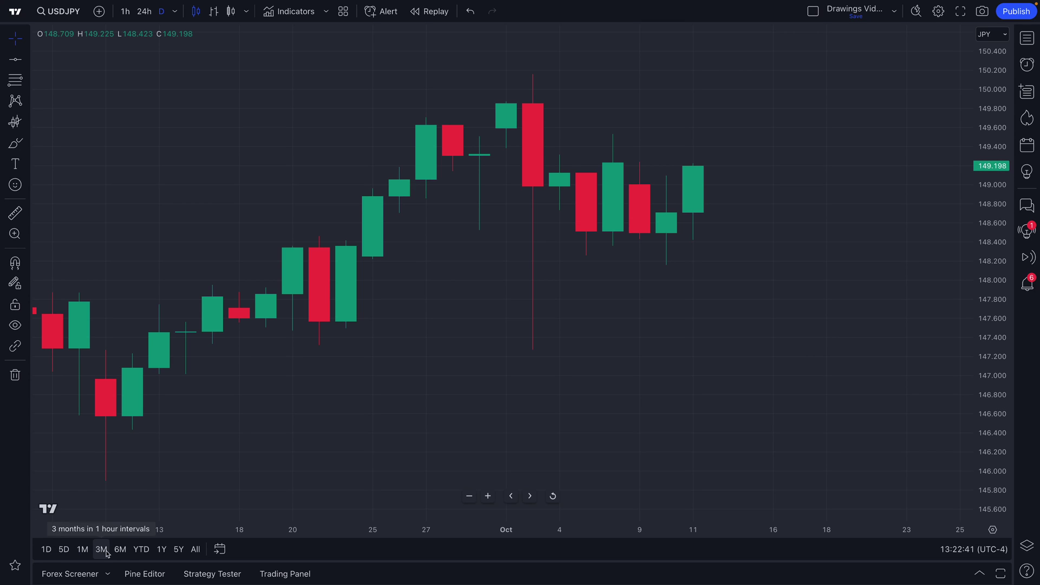
click(162, 551)
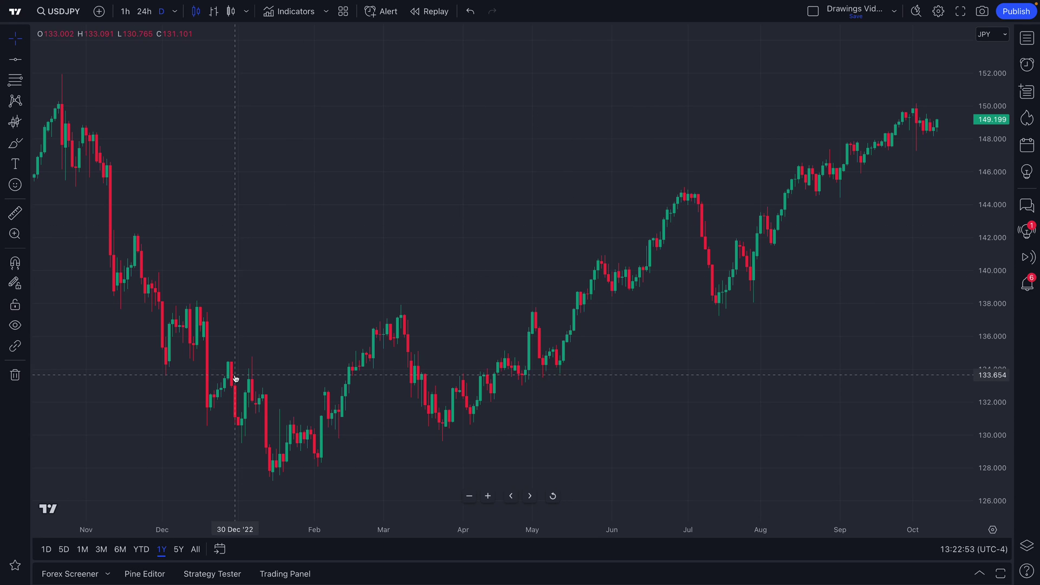
click(141, 550)
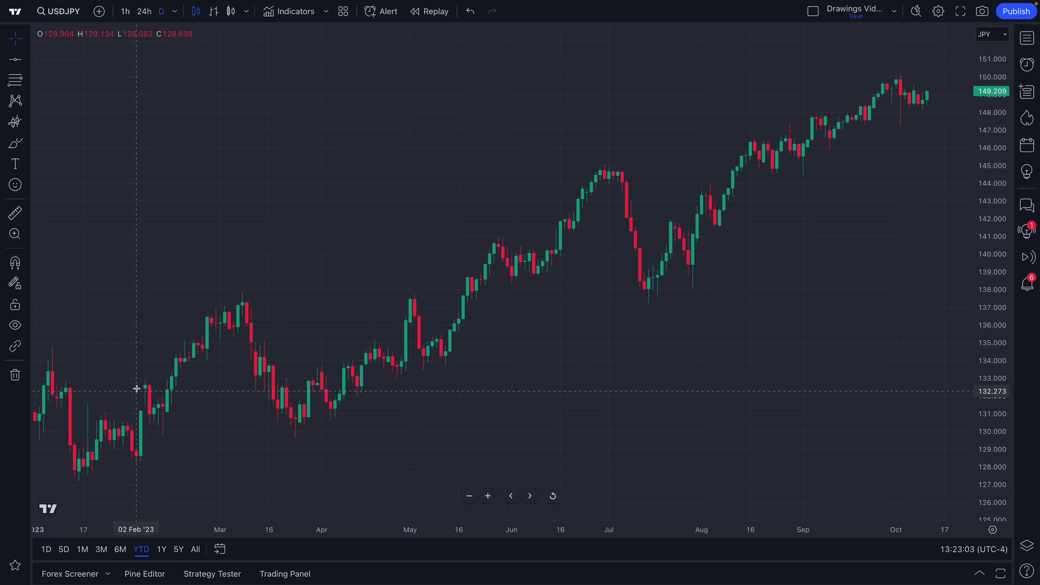
click(58, 12)
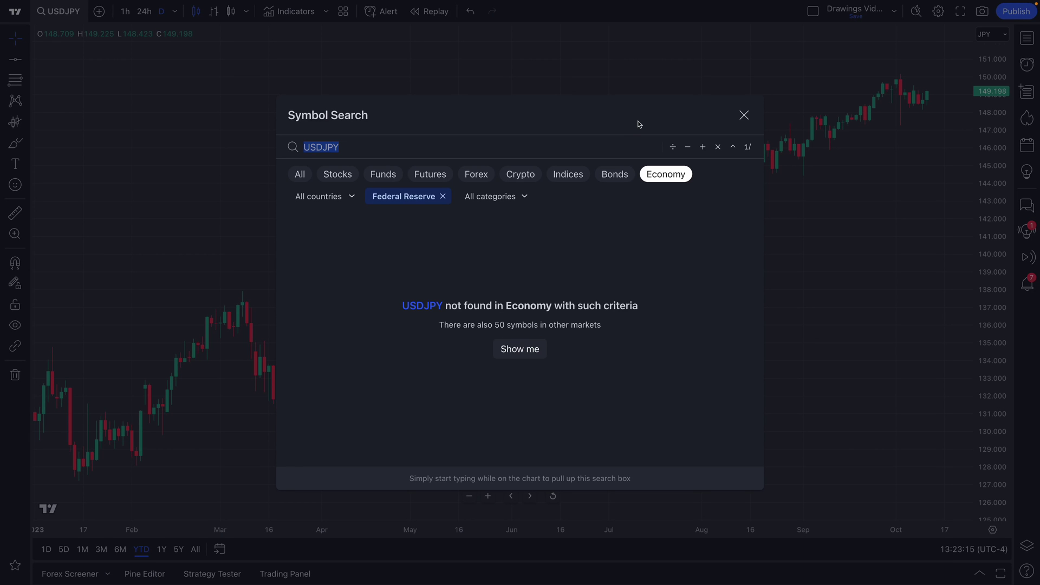
key(BackSpace)
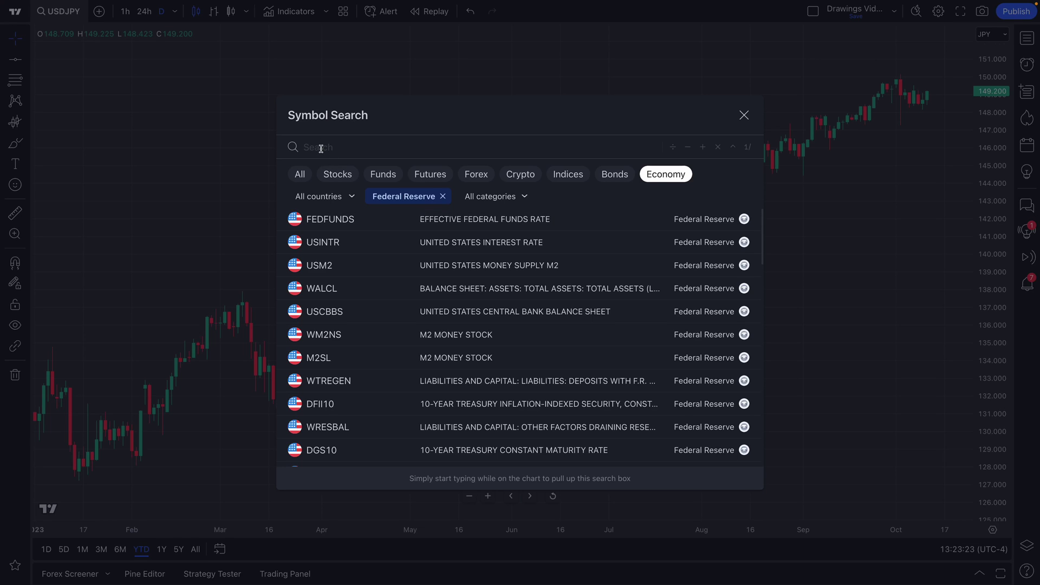
text(FED)
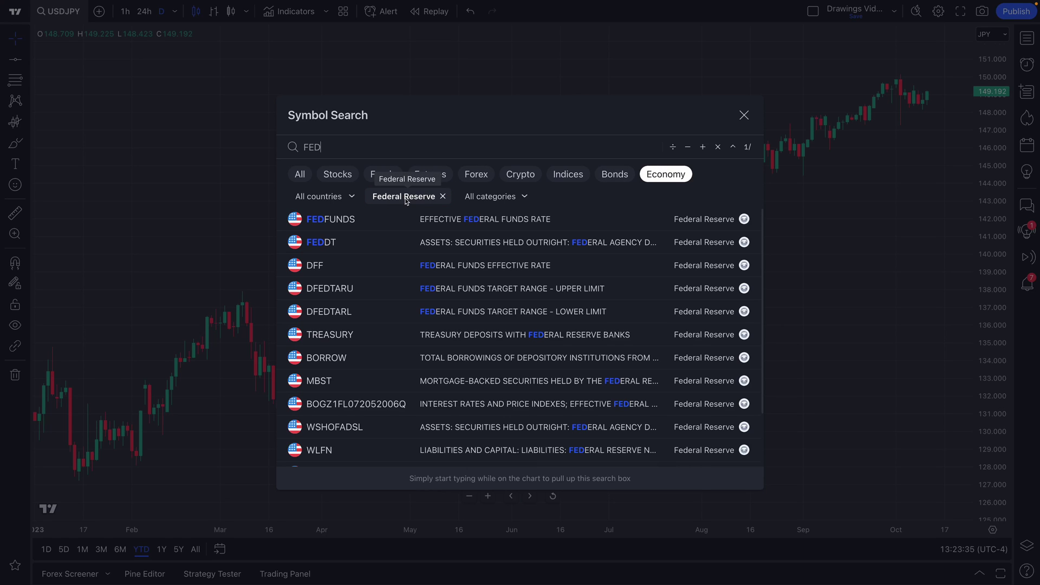
drag(333, 147, 309, 145)
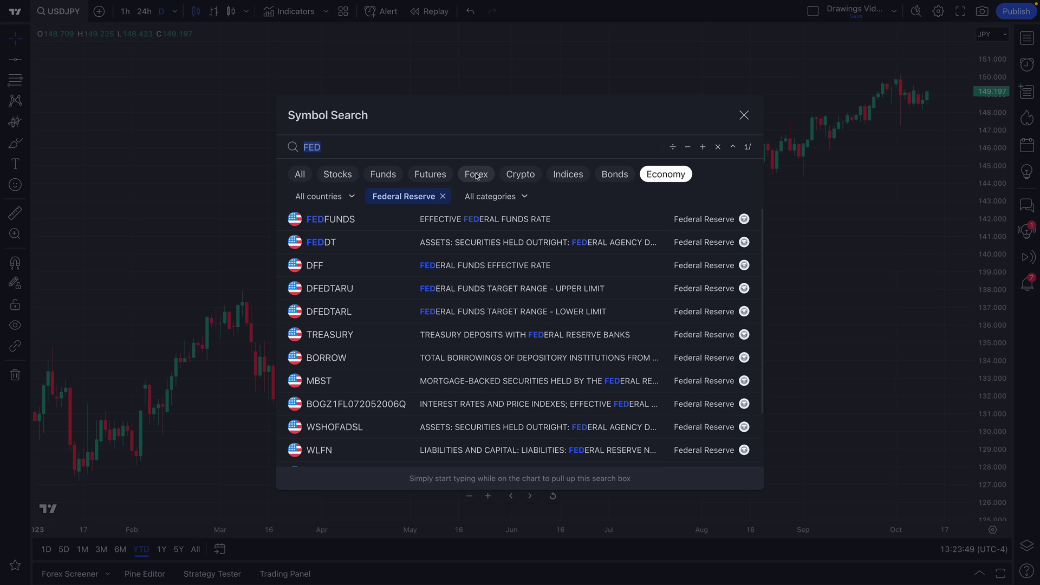
click(744, 115)
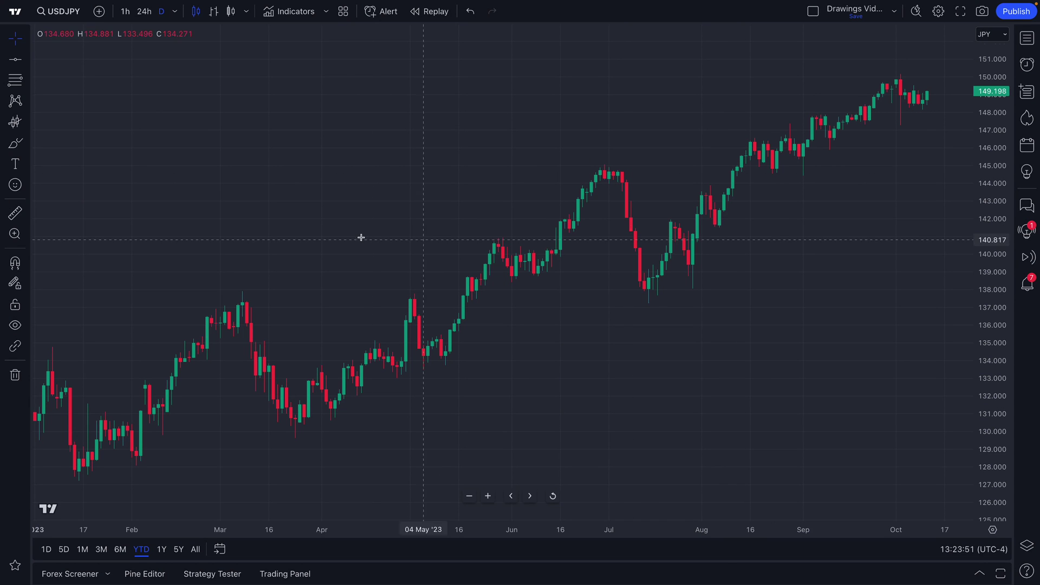
Shift the chart toward recent dates and open the Forex Screener panel below it
scroll(353, 238, up, 2)
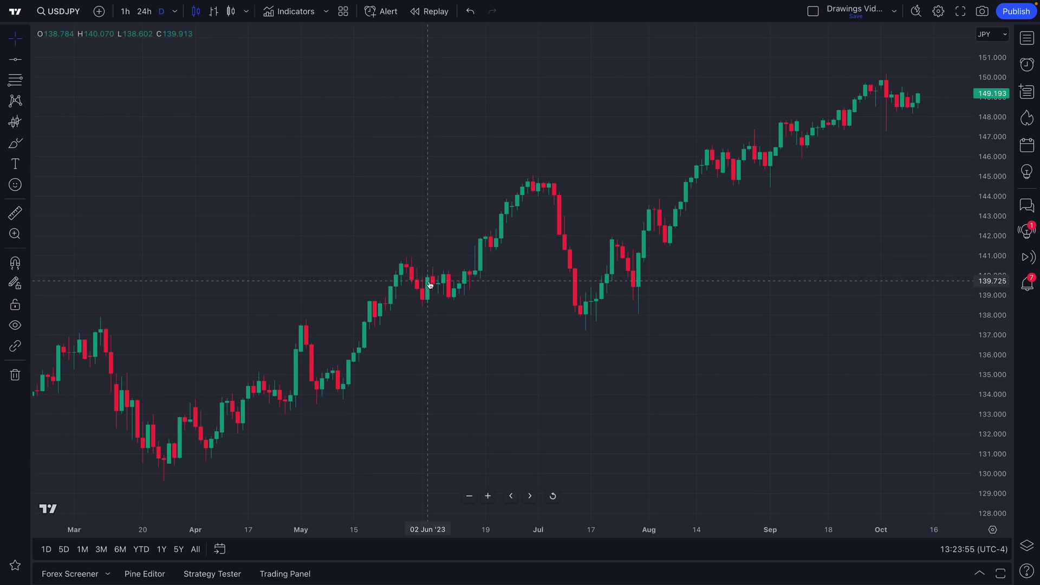
drag(431, 287, 302, 372)
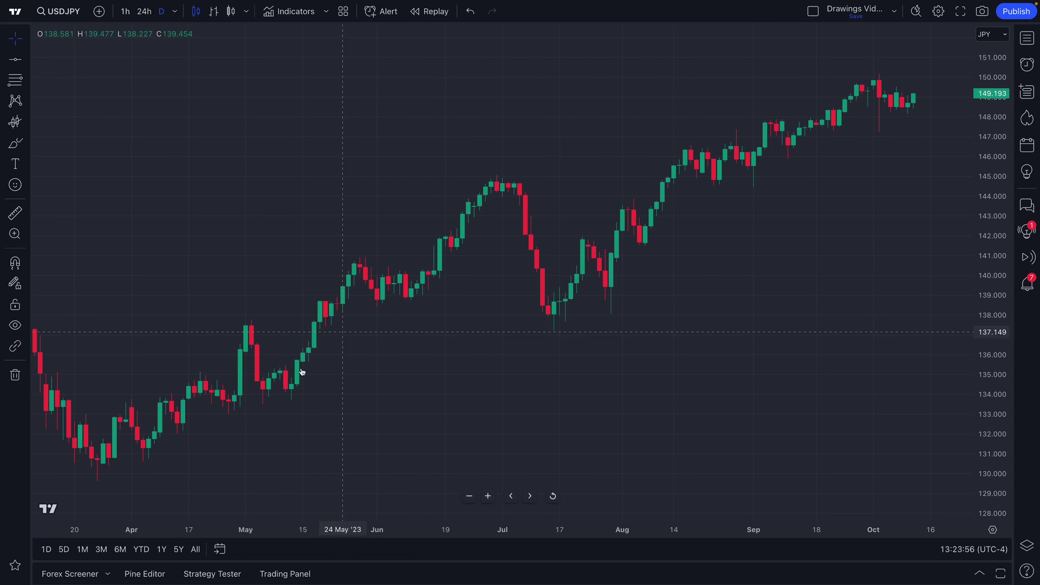
click(108, 575)
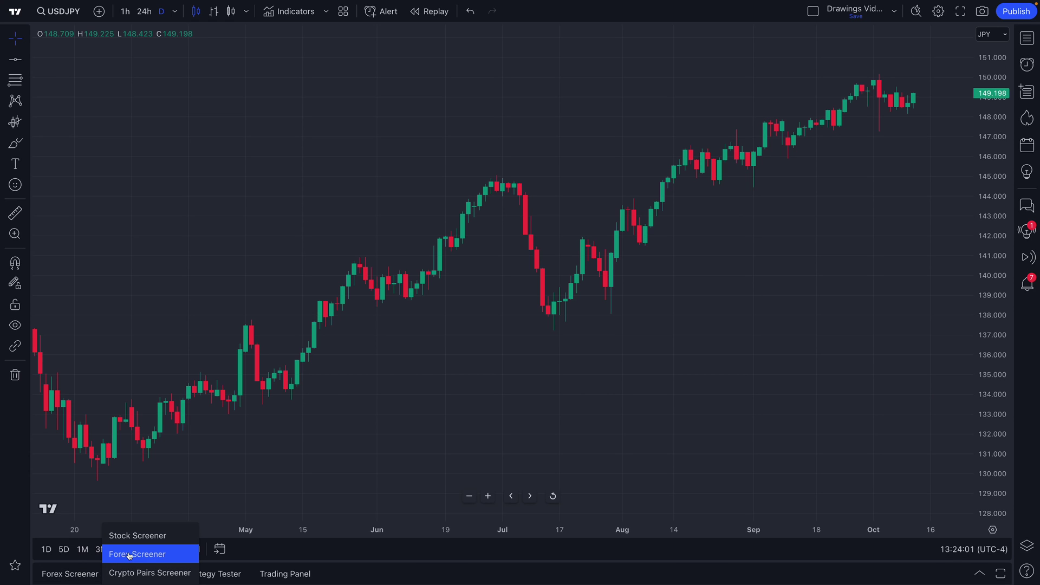
click(129, 556)
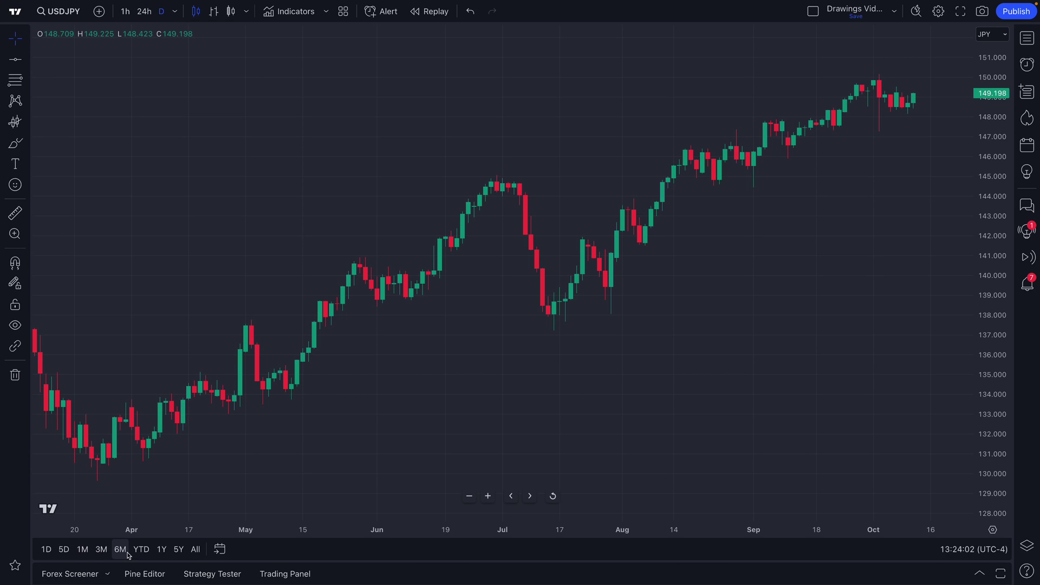
click(81, 576)
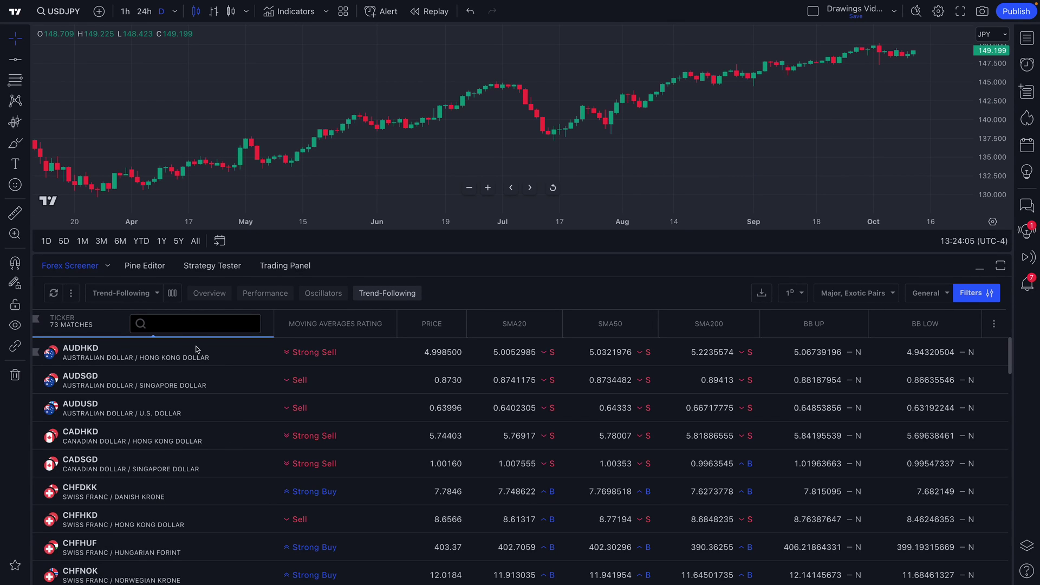
View the screener's Overview, Performance, Oscillators and Trend-Following columns
click(210, 294)
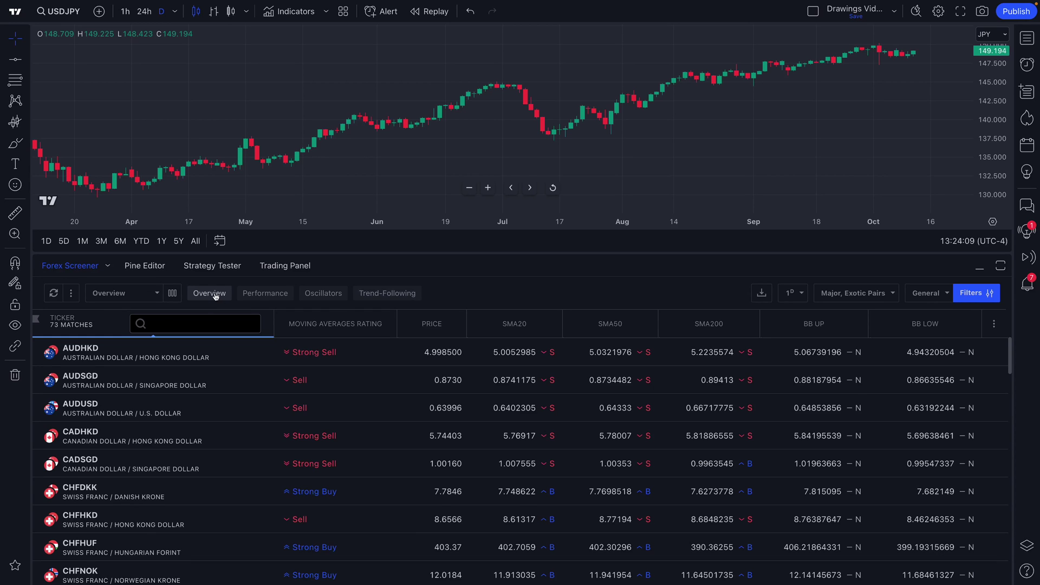
click(252, 294)
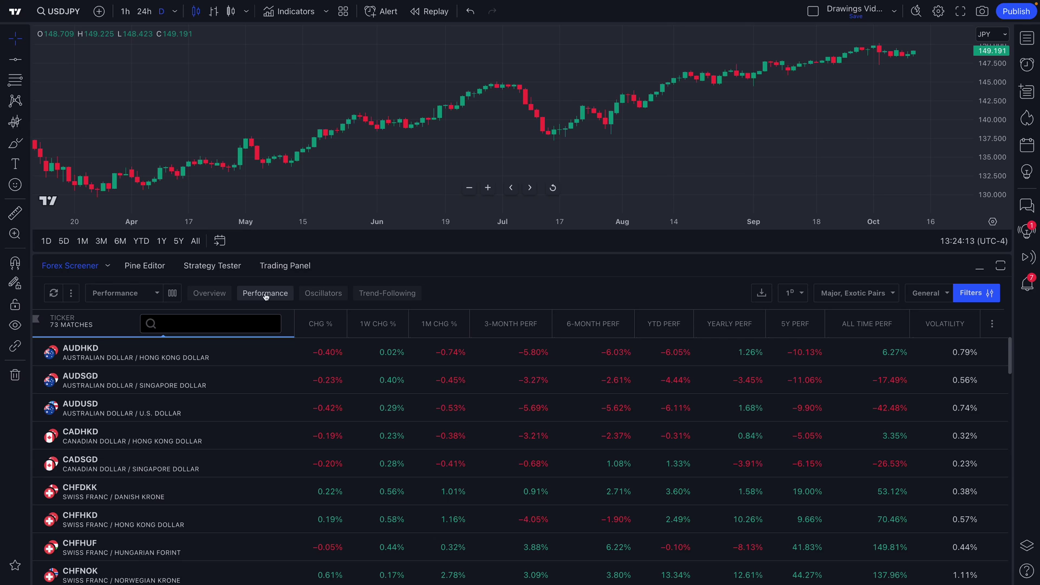
click(309, 296)
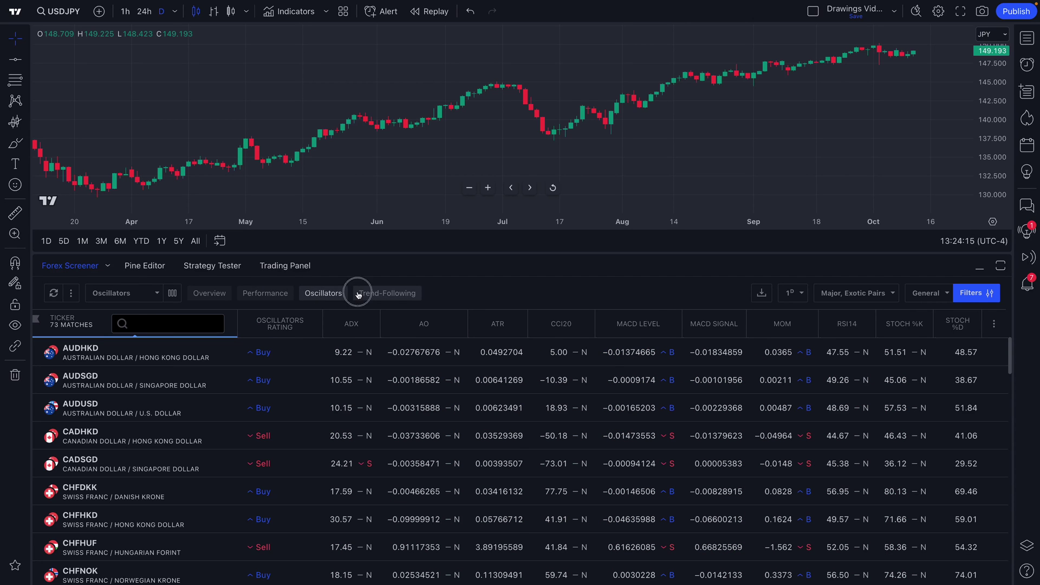
click(412, 297)
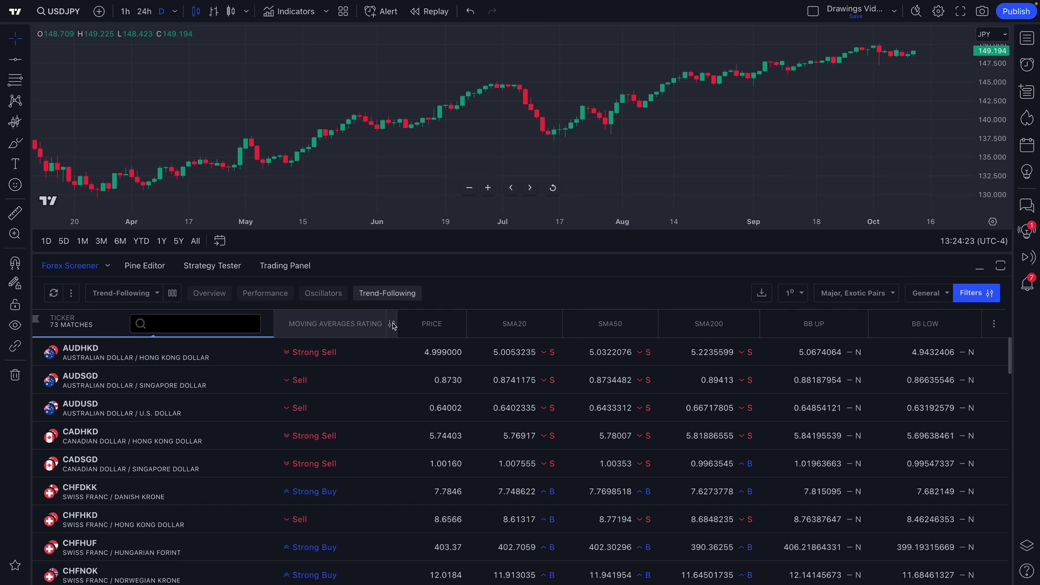
Collapse the screener panel so the USDJPY chart fills the window
click(74, 266)
scroll(276, 283, up, 8)
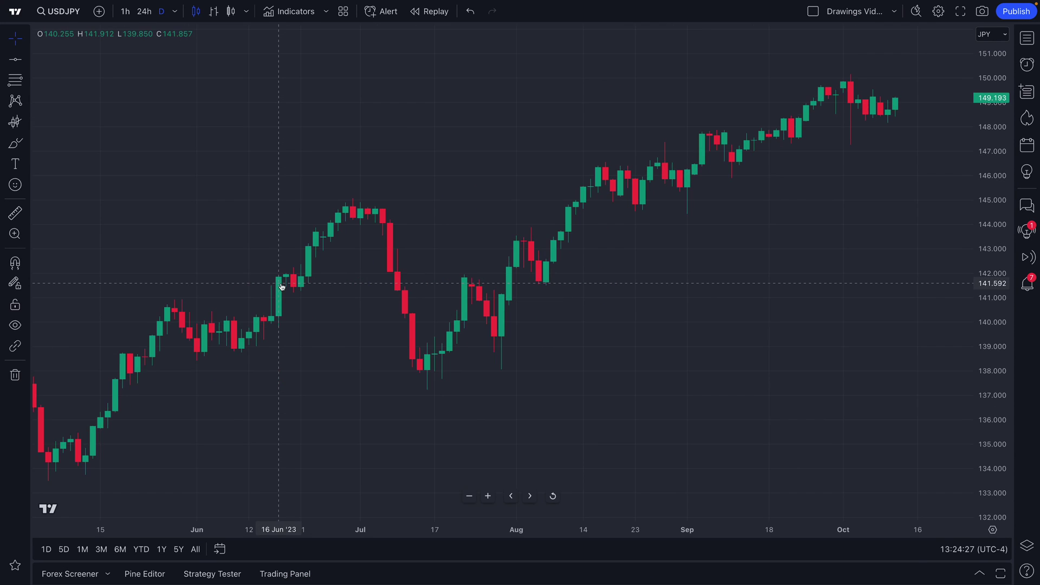
scroll(281, 287, up, 3)
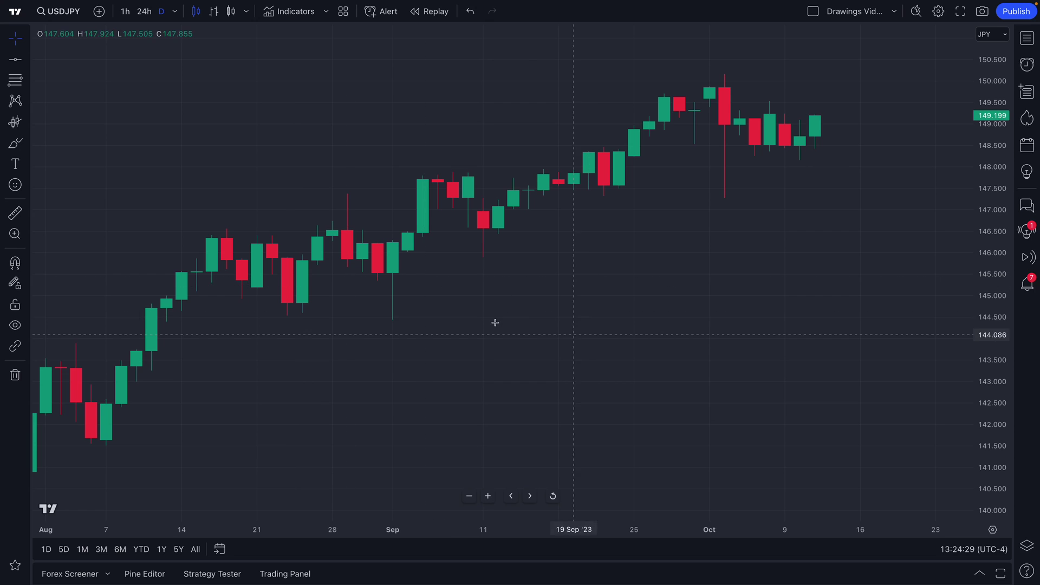
In Chart Settings, set the rising candle body colour to bright green after trying other colours
right_click(533, 271)
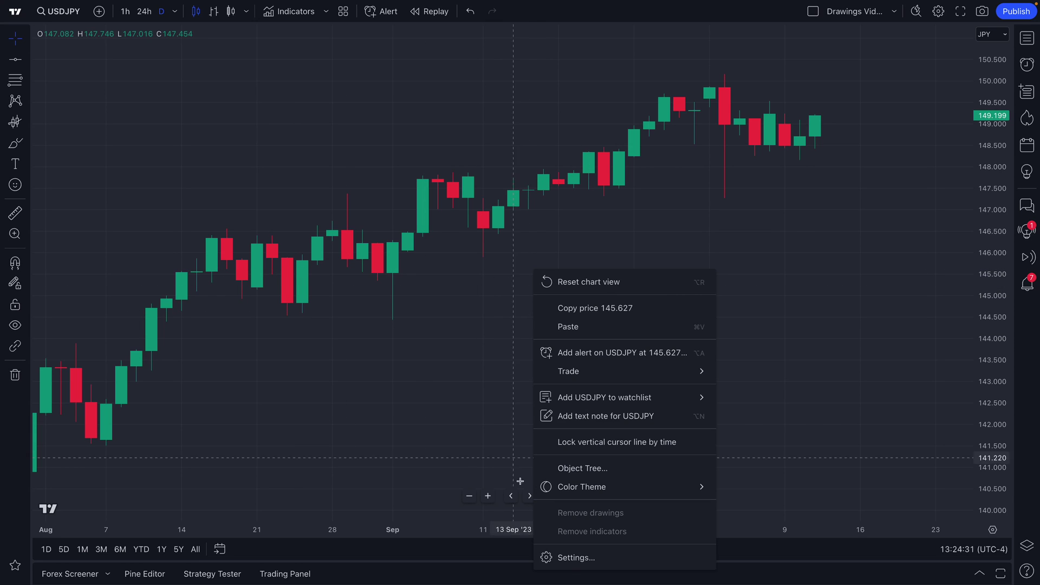
click(574, 559)
drag(536, 100, 247, 95)
click(266, 181)
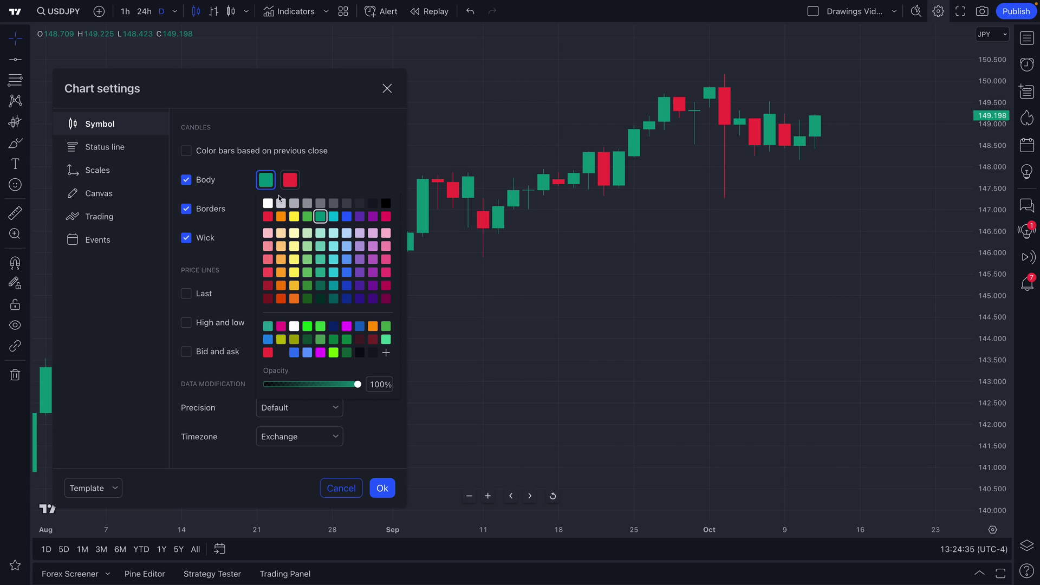
click(294, 216)
click(307, 217)
click(347, 216)
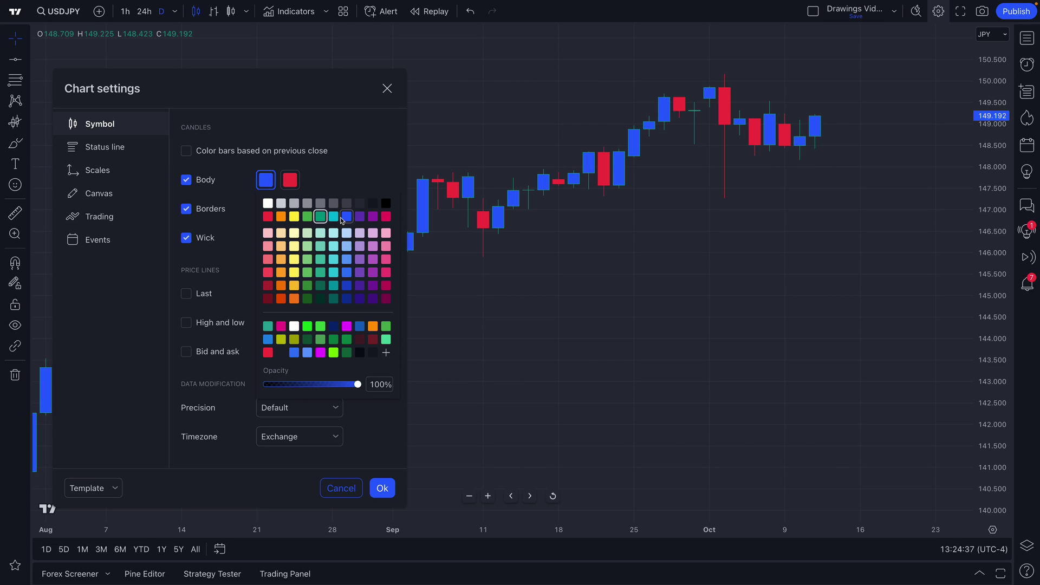
click(360, 217)
click(386, 217)
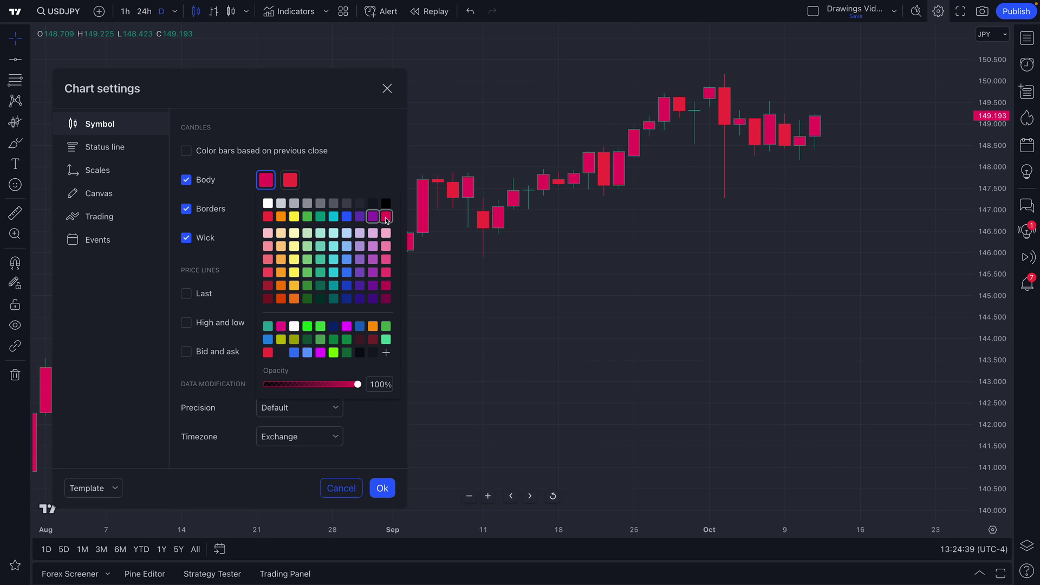
click(307, 216)
Close the palette and Chart Settings, keeping the chart type as Candles
click(384, 89)
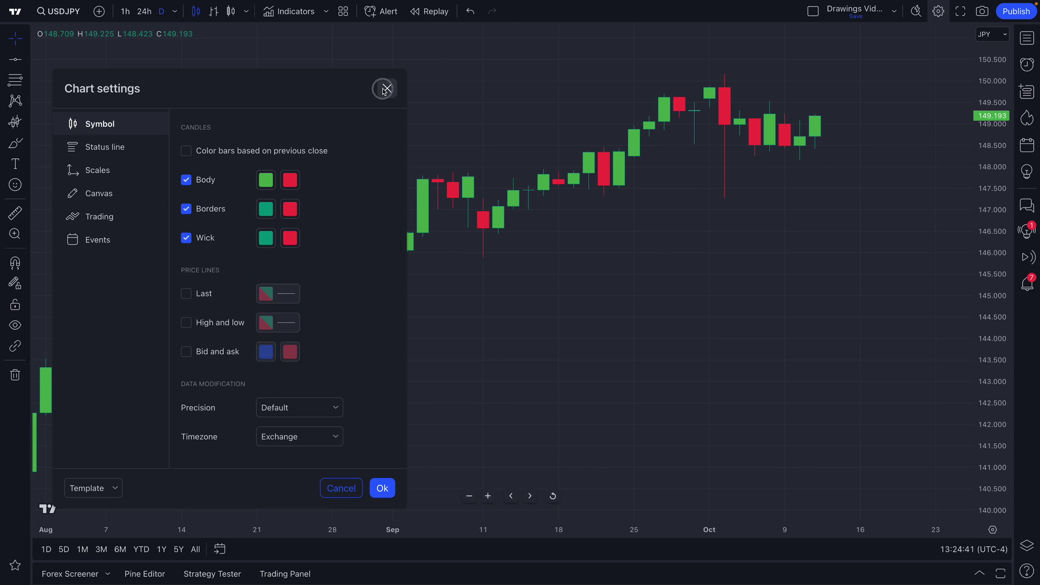
click(383, 89)
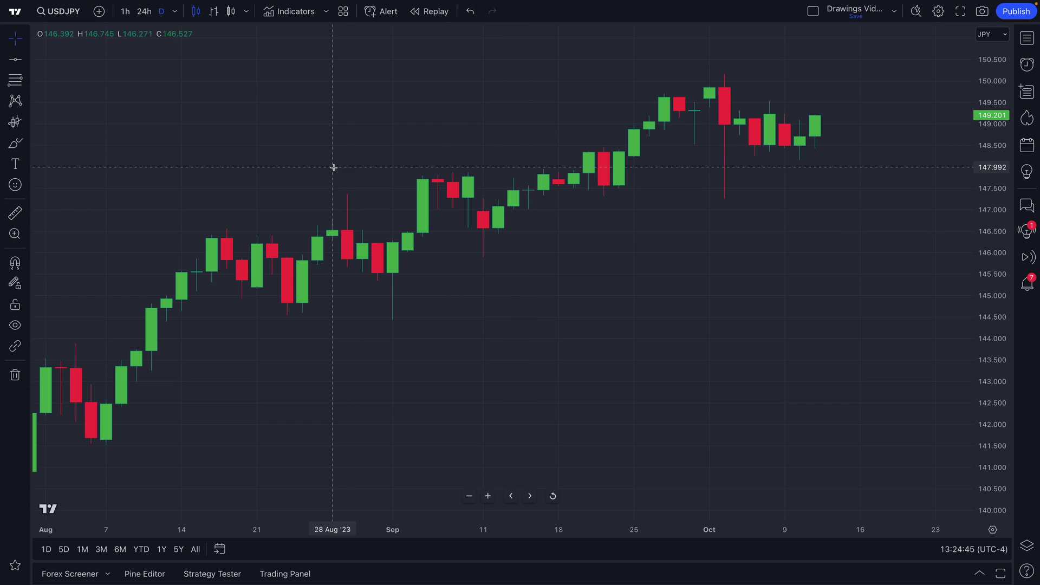
click(247, 13)
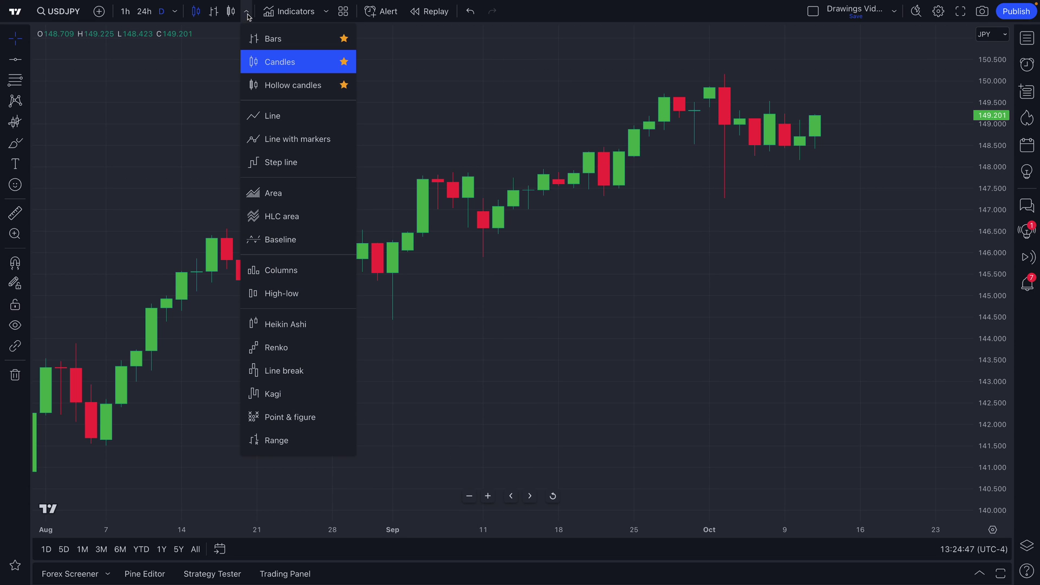
click(69, 46)
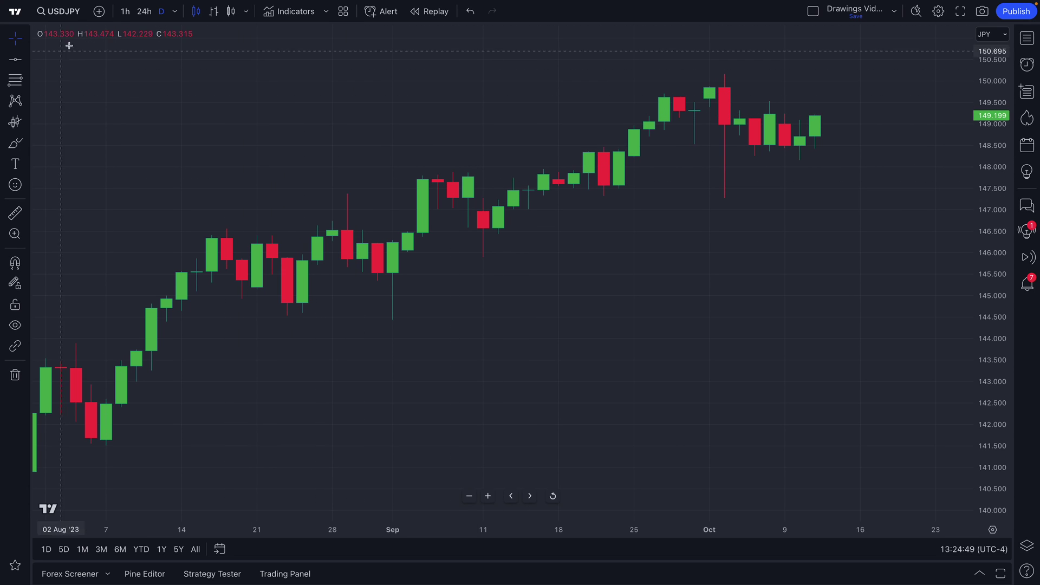